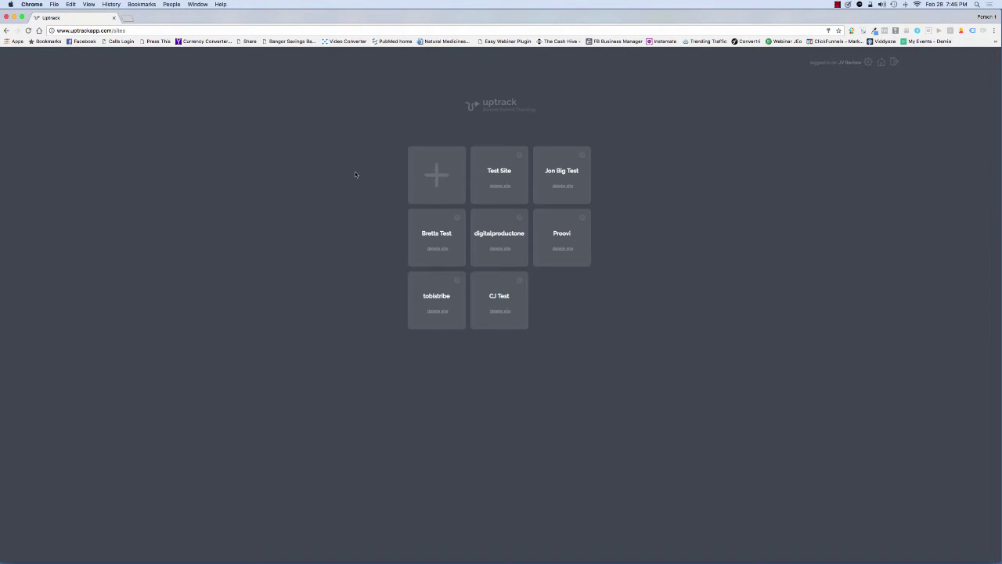
# - Add a new site named "Demo Site 1"
pyautogui.click(437, 183)
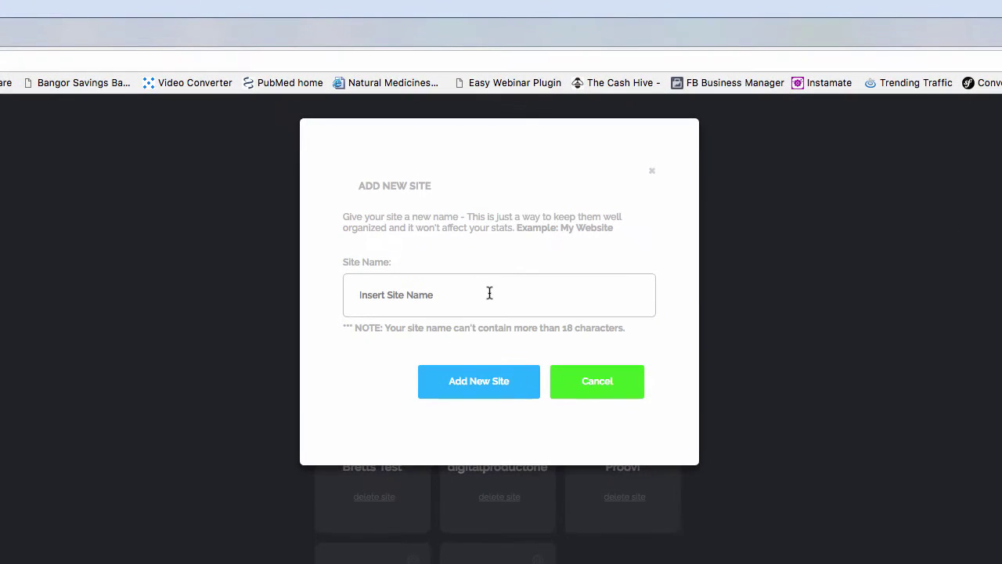
pyautogui.click(448, 261)
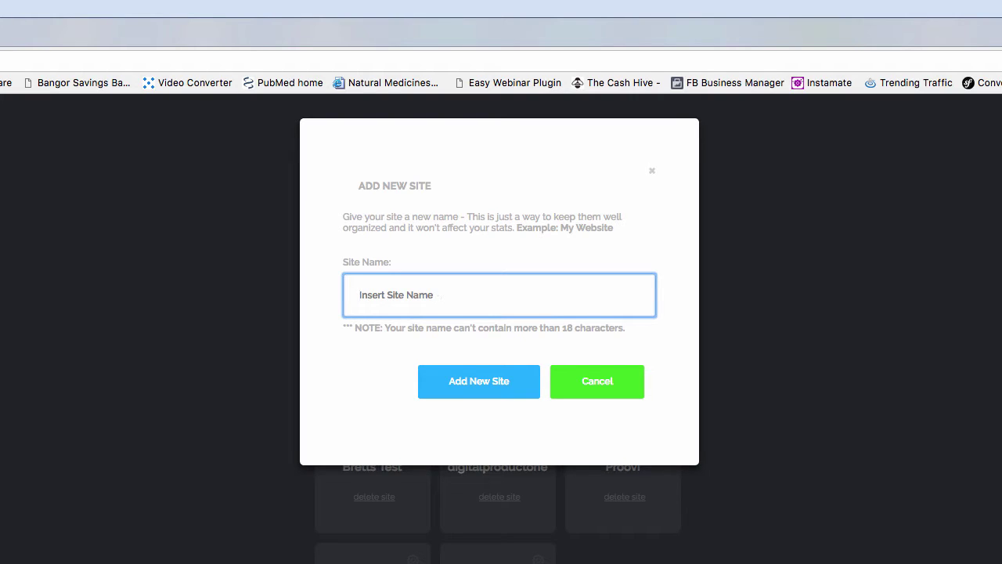
pyautogui.write('Demo Site 1')
pyautogui.click(470, 389)
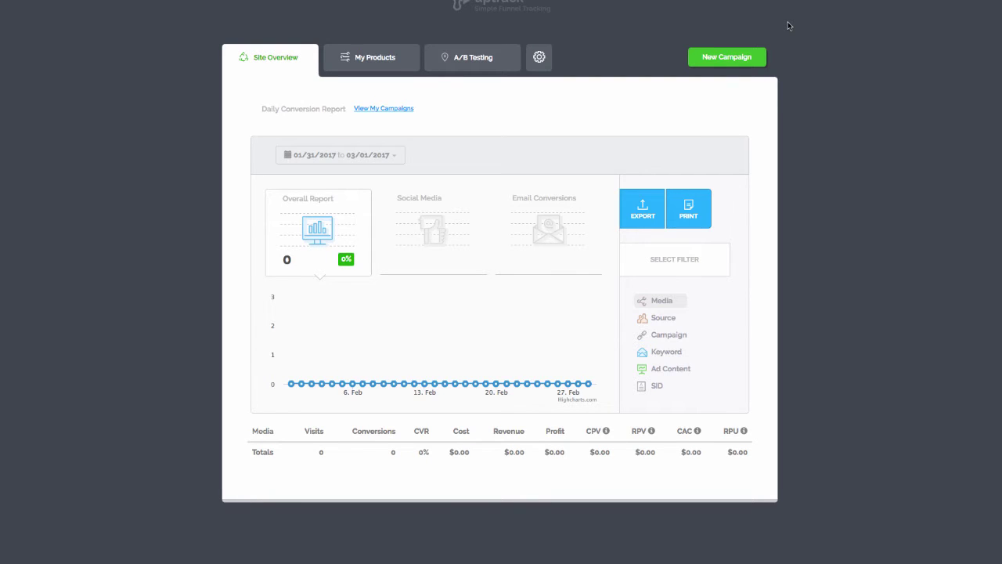
# - Start a new sales funnel campaign for the site and set its medium to Blogs
pyautogui.click(731, 59)
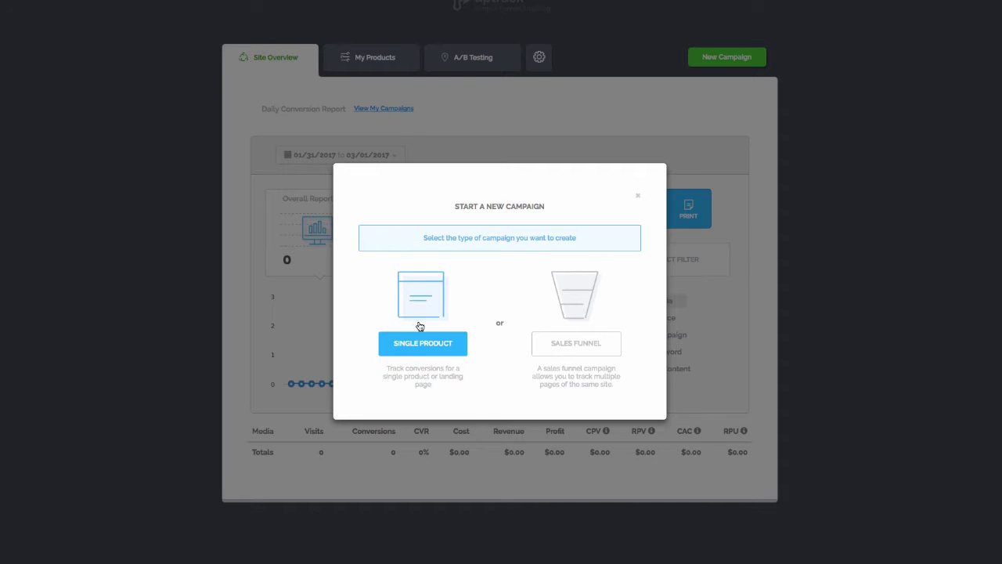
pyautogui.click(571, 342)
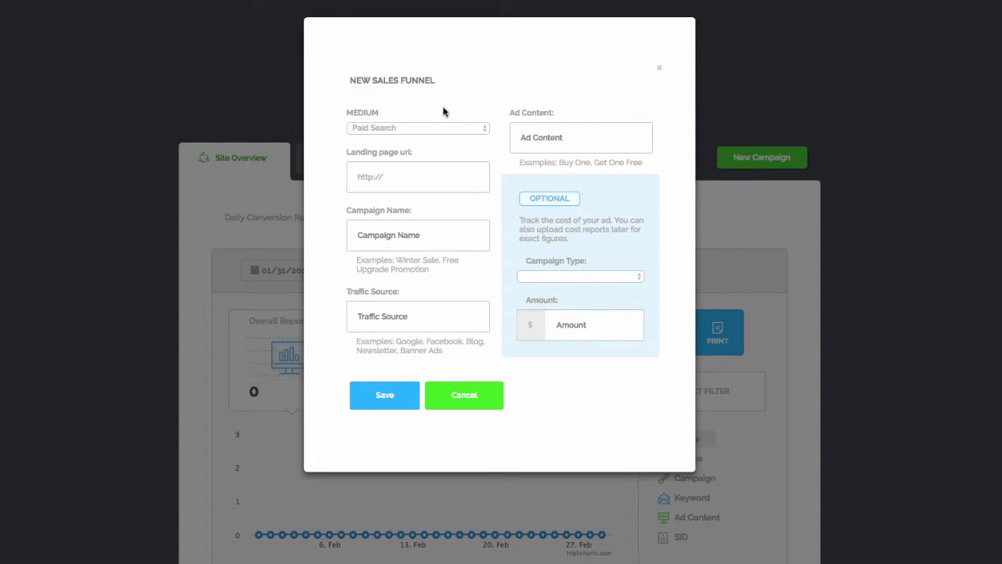
pyautogui.click(452, 127)
pyautogui.click(485, 130)
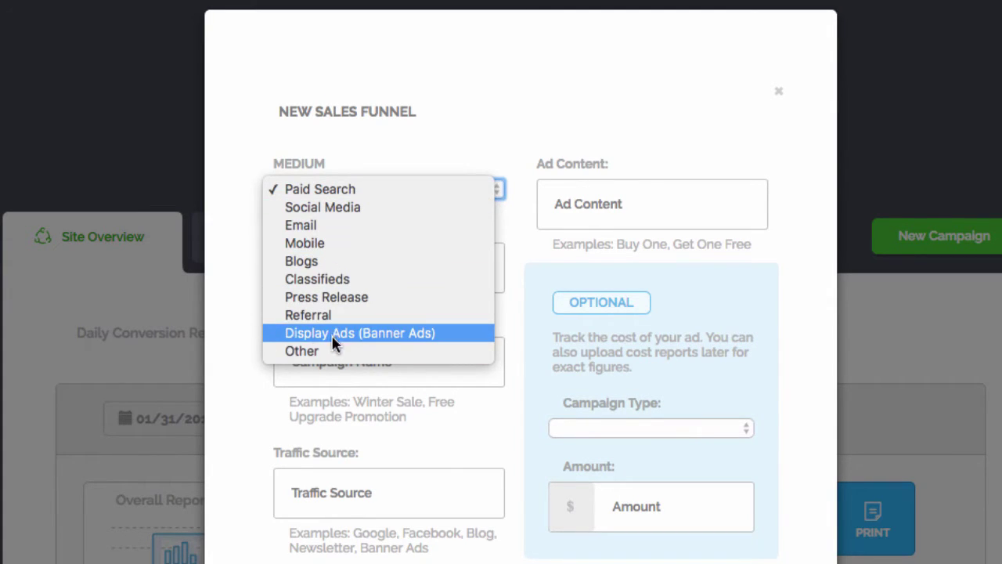
pyautogui.click(333, 262)
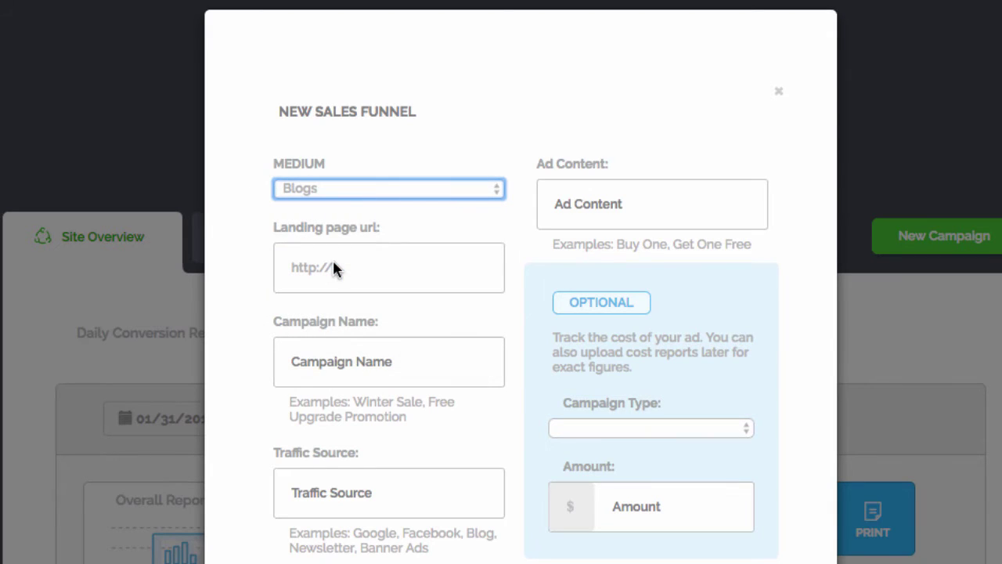
# - Set the funnel's landing page URL to the root address of the owner's personal .com domain
pyautogui.click(373, 263)
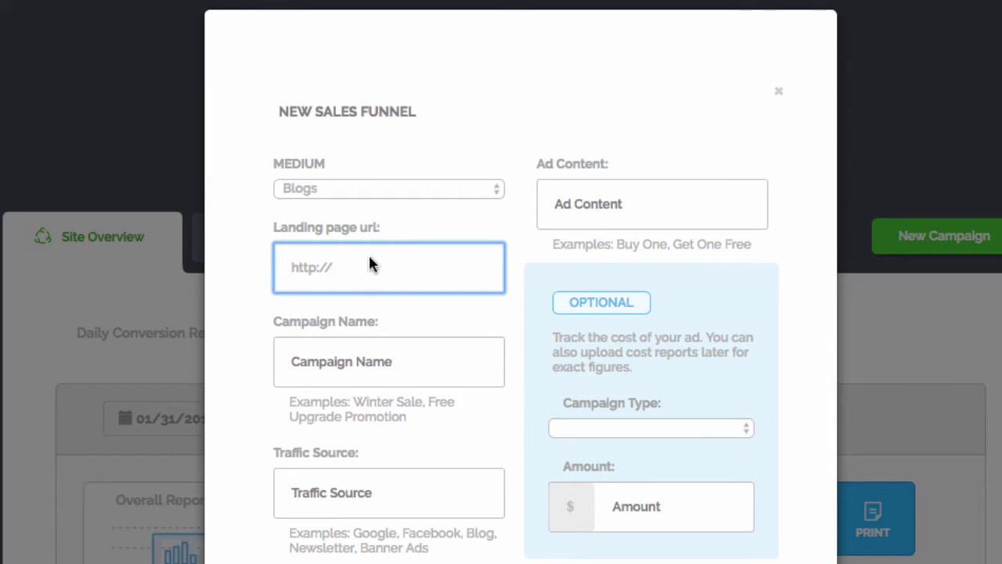
pyautogui.write('jonbowte')
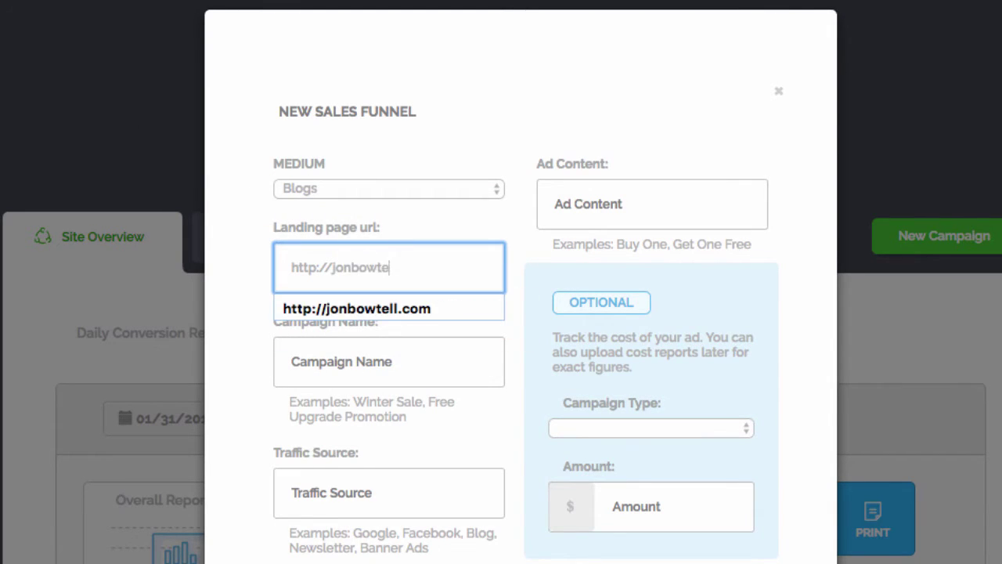
pyautogui.write('ll.com/test')
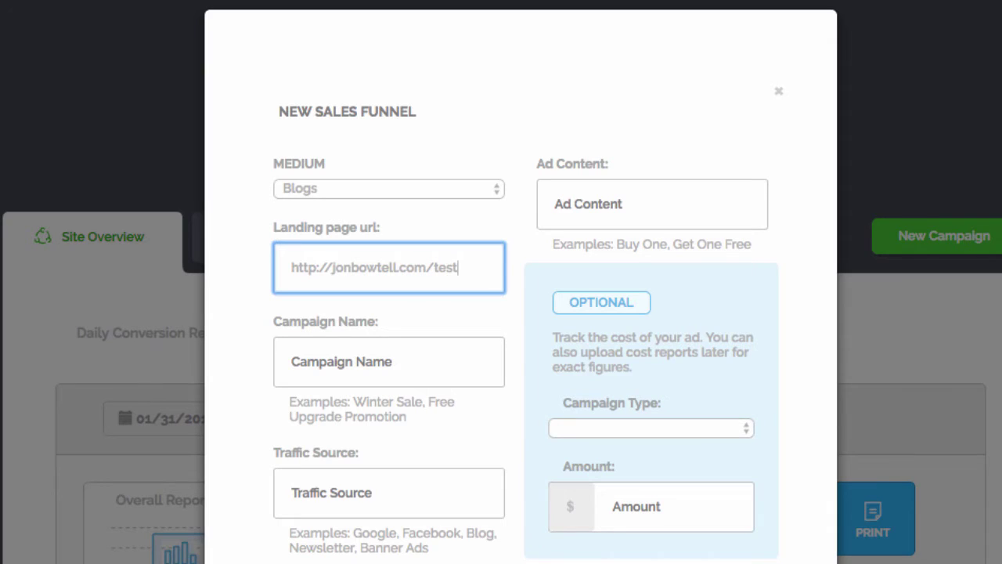
pyautogui.press('BackSpace')
pyautogui.press('BackSpace')
pyautogui.press('BackSpace')
pyautogui.press('BackSpace')
pyautogui.press('BackSpace')
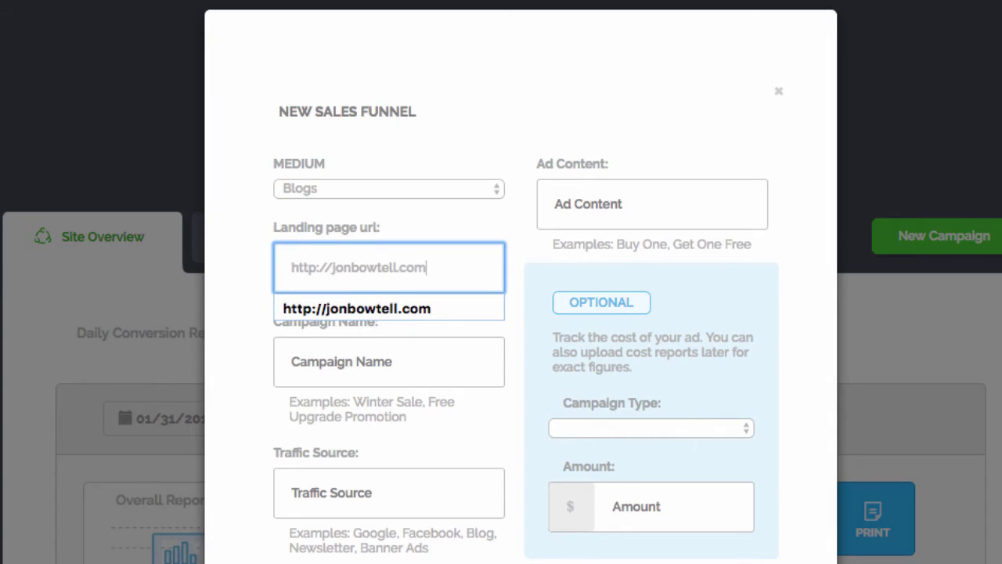
# - Name the campaign "Demo Test 1"
pyautogui.click(405, 372)
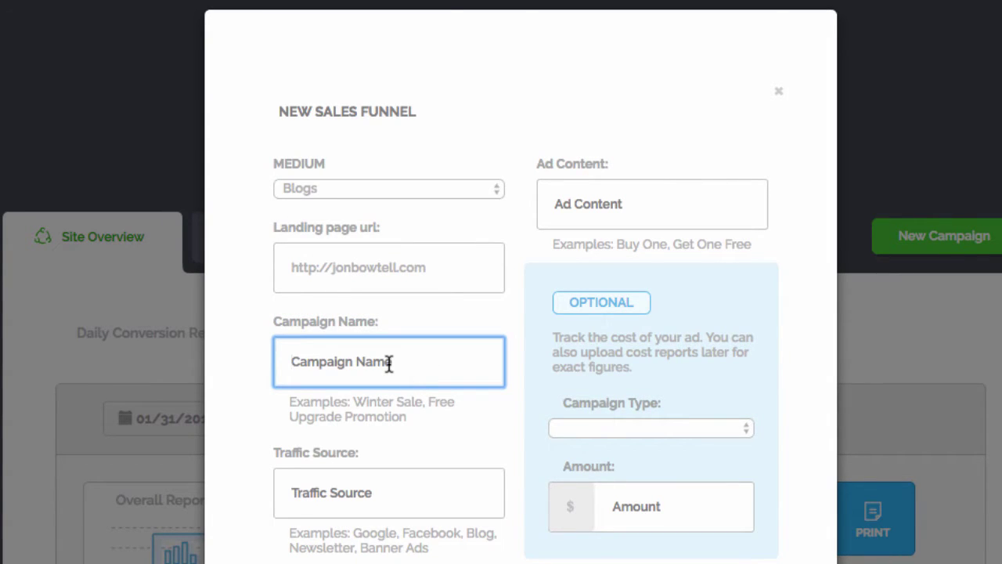
pyautogui.click(344, 361)
pyautogui.write('Demo Test 1')
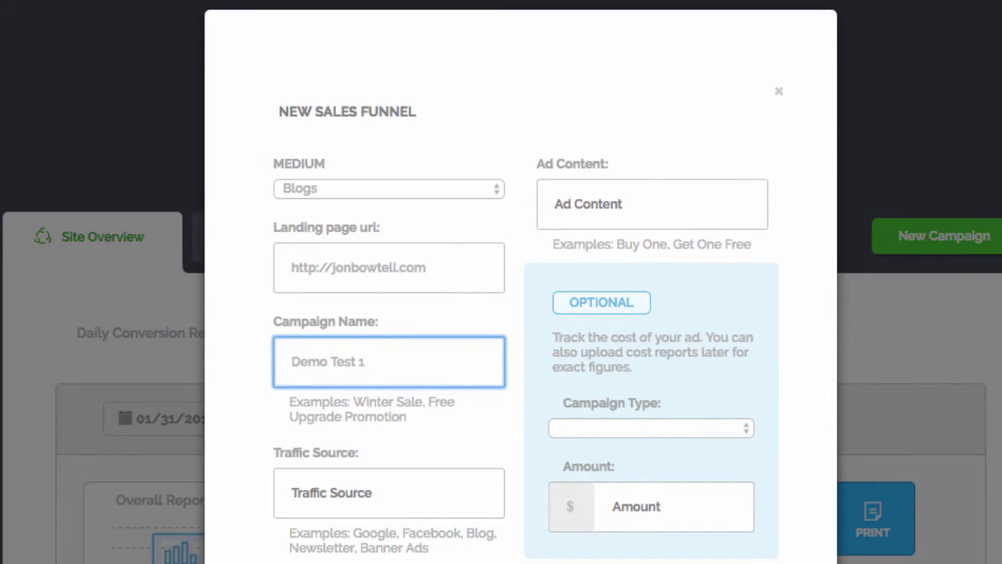
# - Enter "The Cash Hive" as the traffic source and "Banner 1" as the ad content
pyautogui.click(367, 491)
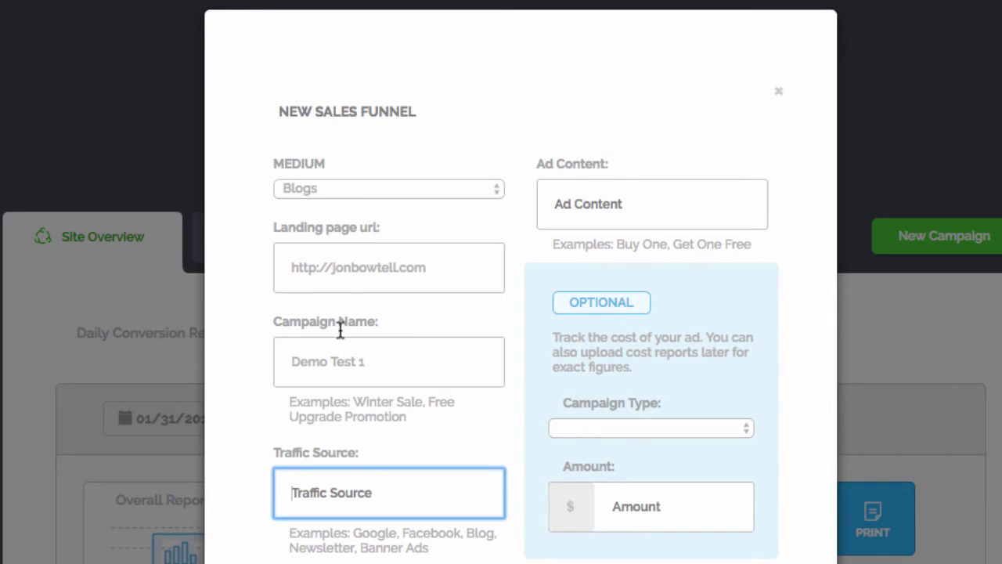
pyautogui.click(306, 496)
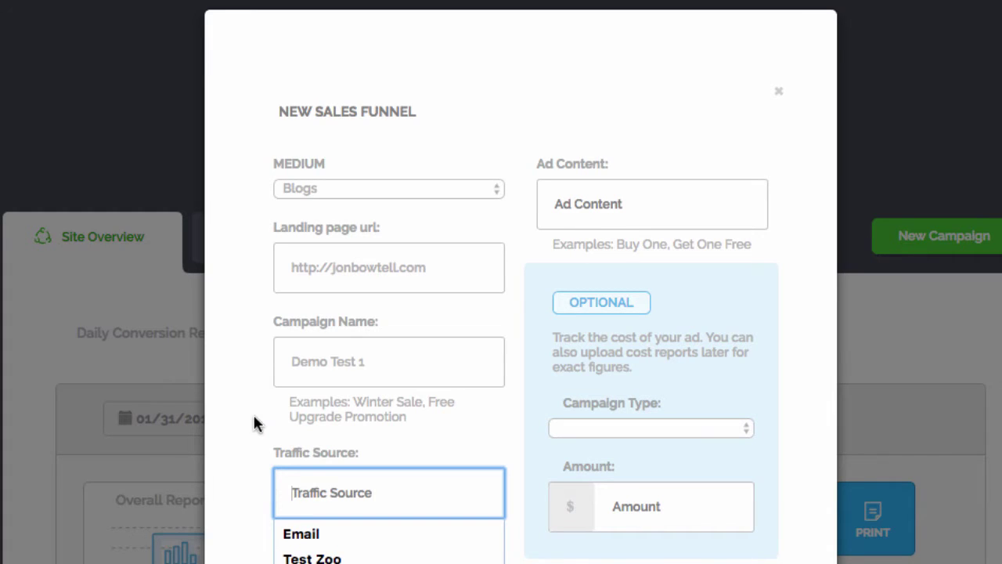
pyautogui.write('The cash Hive')
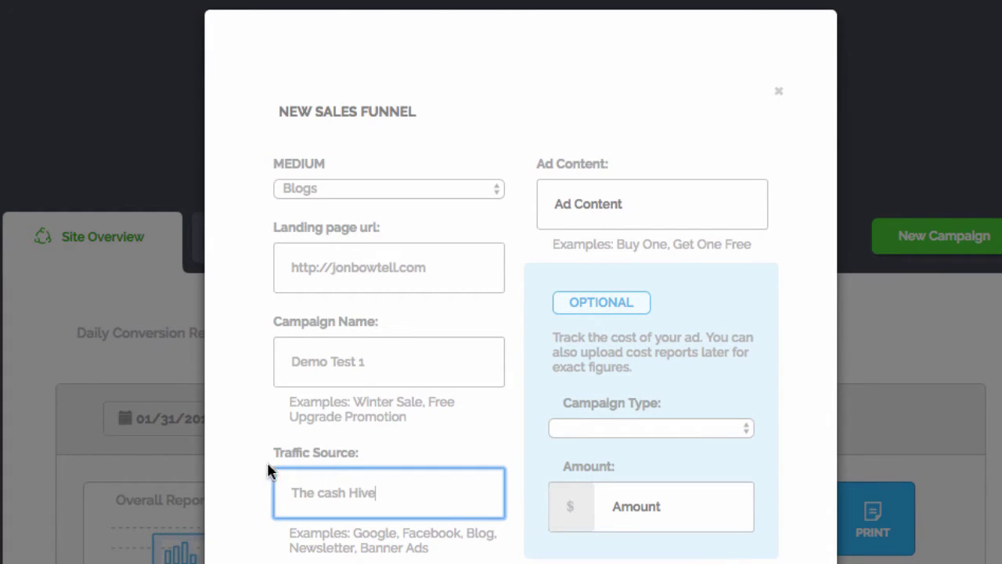
pyautogui.click(324, 496)
pyautogui.press('BackSpace')
pyautogui.write('C')
pyautogui.click(629, 207)
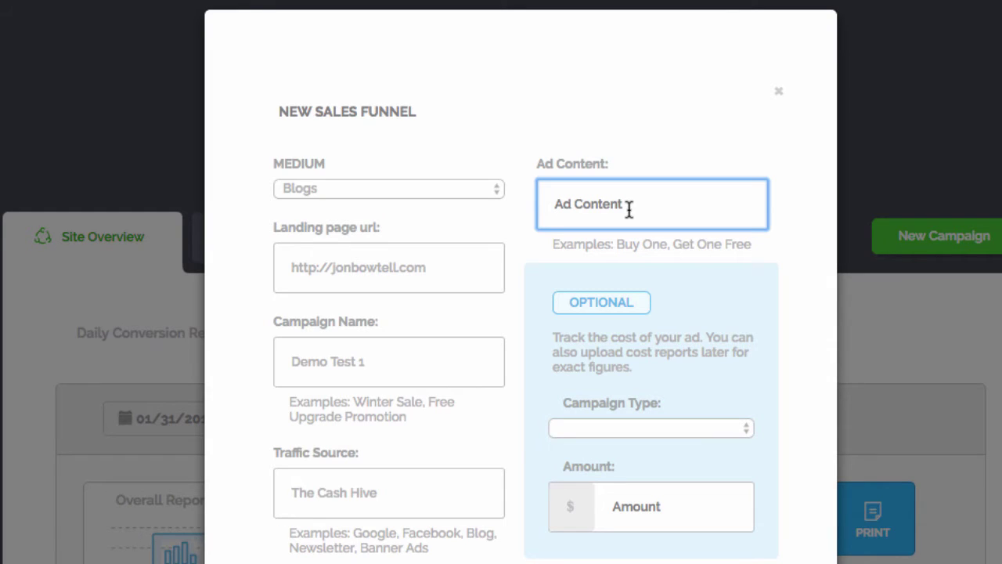
pyautogui.write('Banner 1')
# - Set the ad cost to a One-Time Payment of $10.00
pyautogui.click(749, 430)
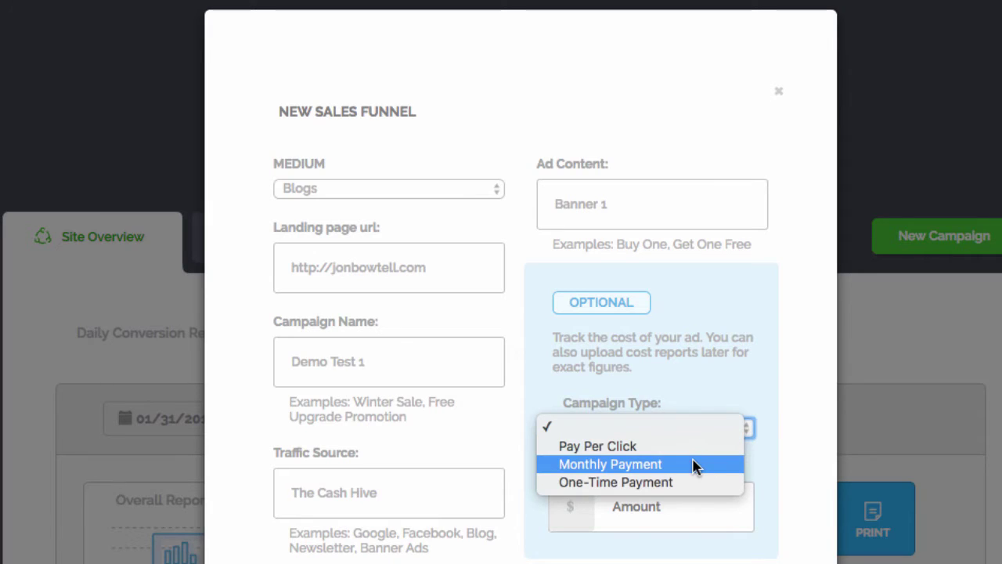
pyautogui.click(680, 483)
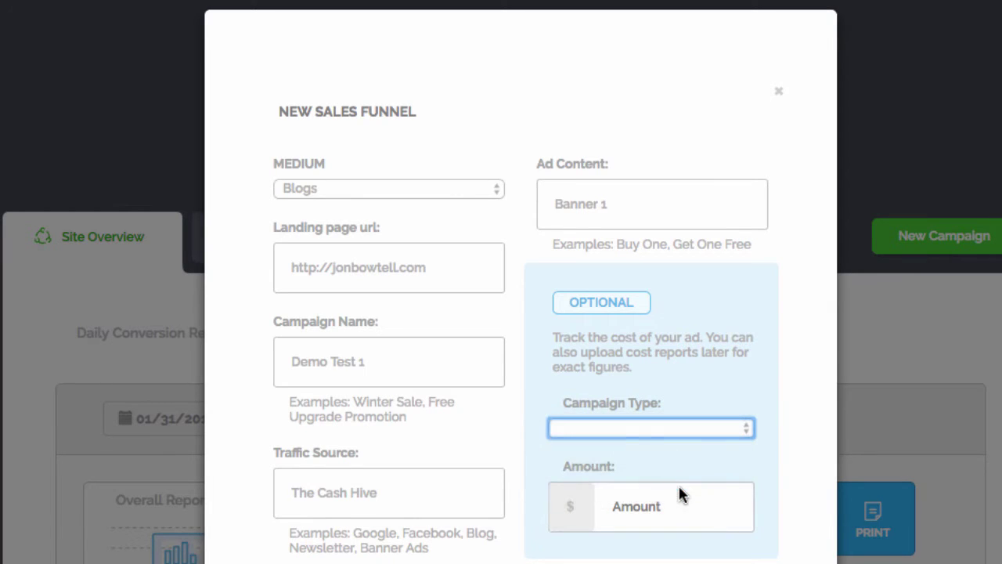
pyautogui.click(650, 507)
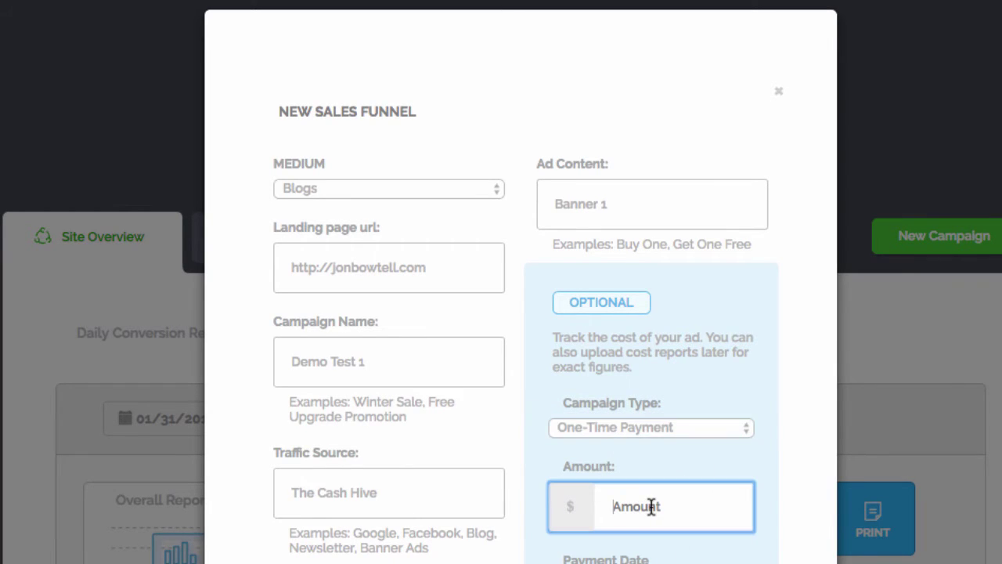
pyautogui.write('10')
pyautogui.write('.0')
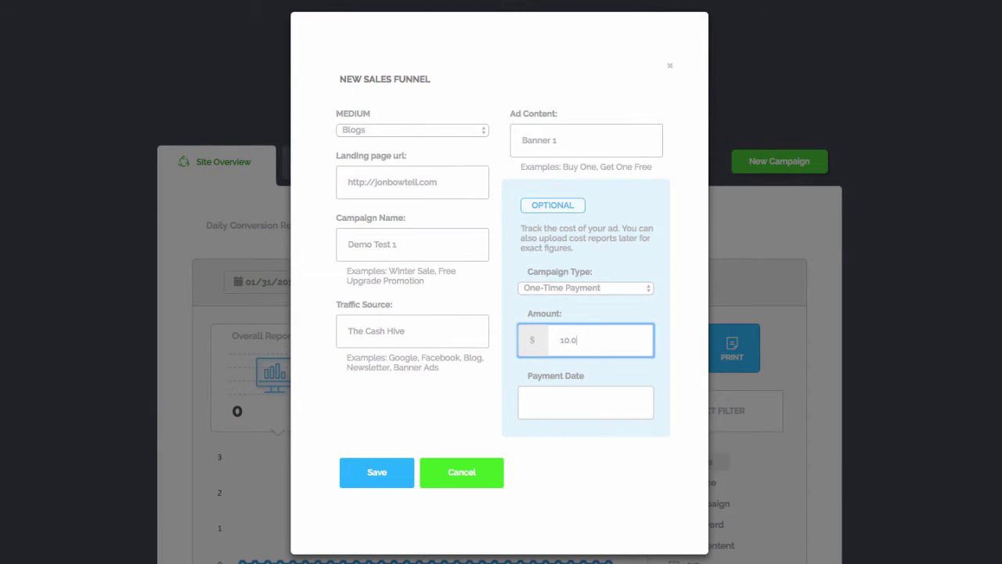
pyautogui.write('0')
# - Set the payment date to March 31, 2017 and save the new sales funnel
pyautogui.click(574, 408)
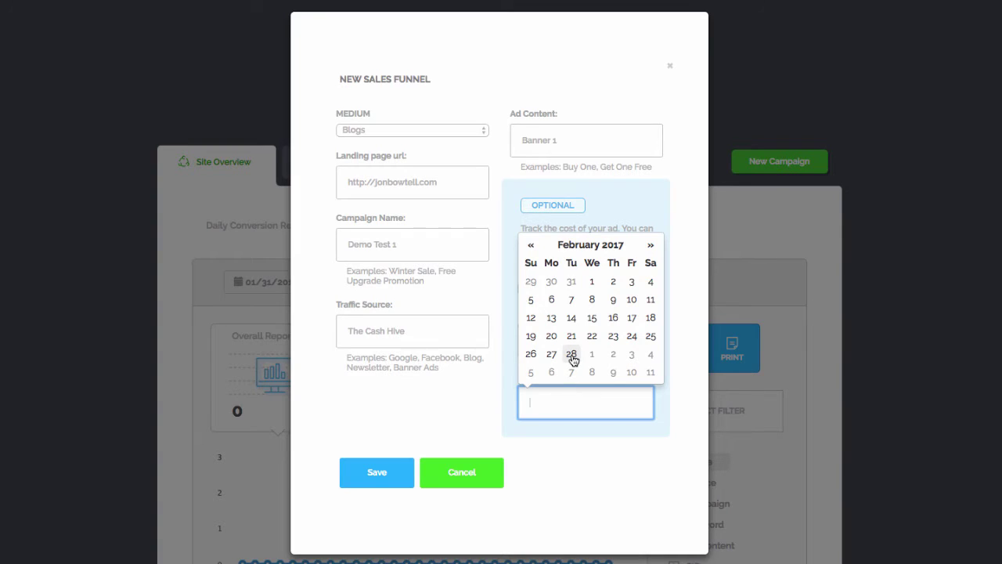
pyautogui.click(650, 246)
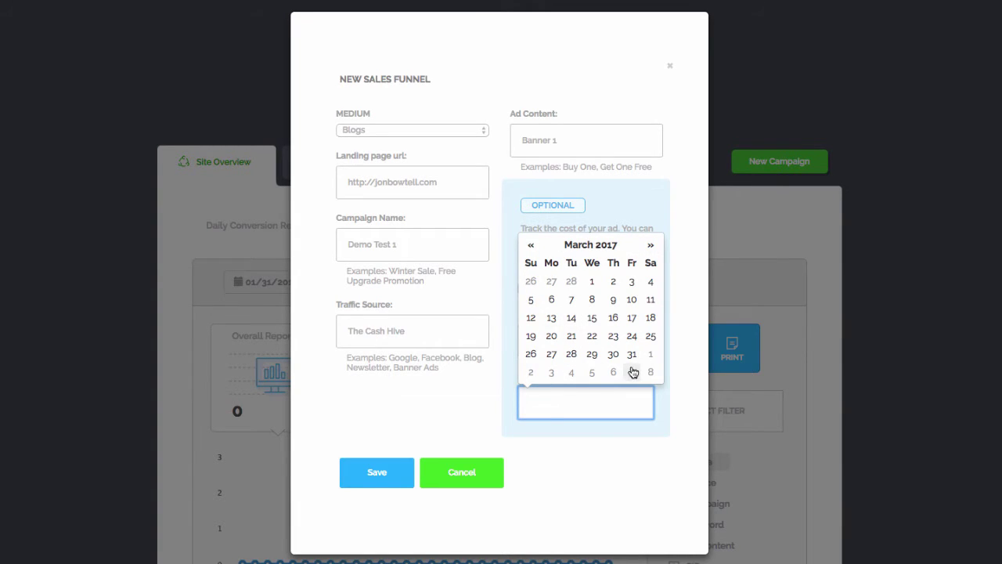
pyautogui.click(632, 354)
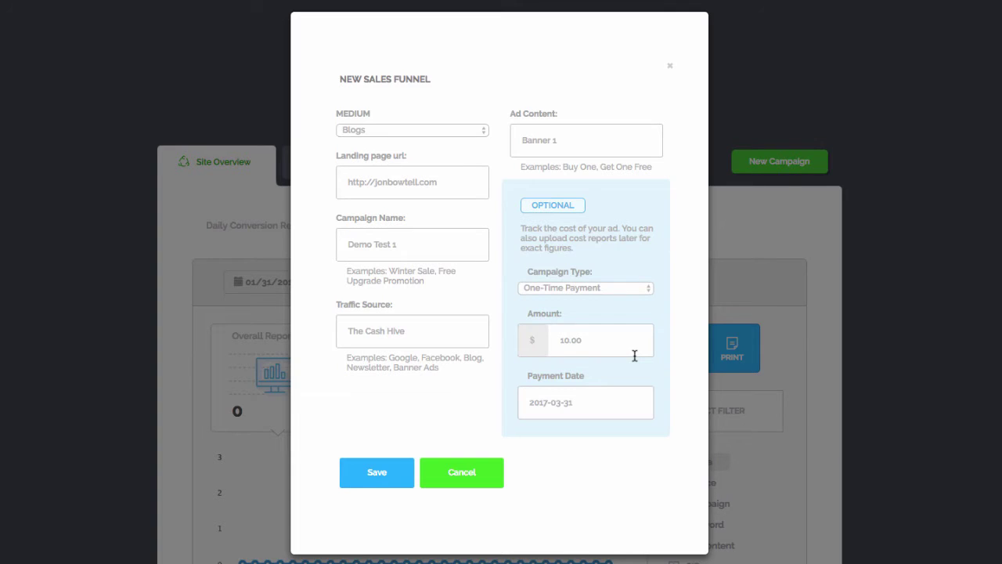
pyautogui.click(377, 477)
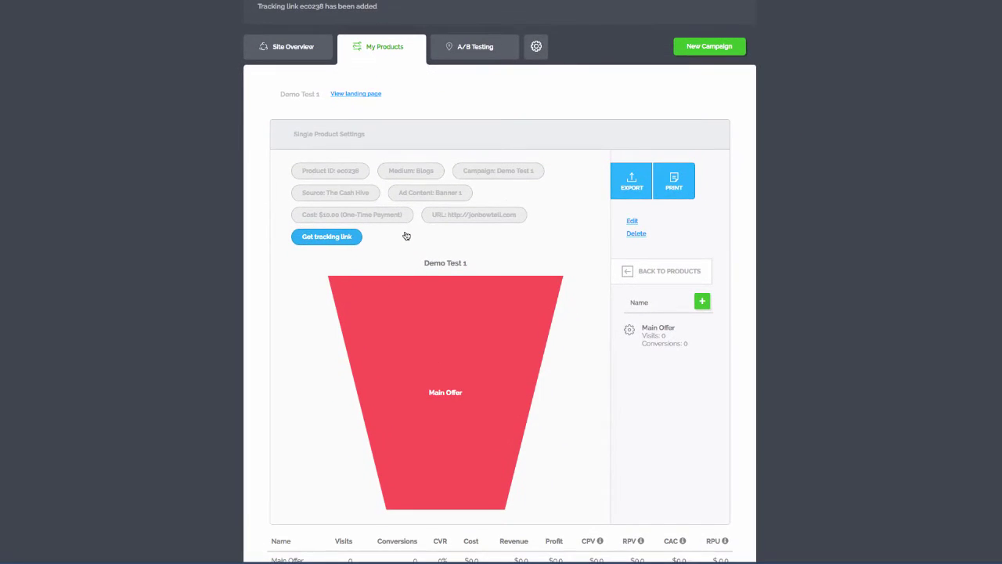
# - Set the expected revenue per conversion of the Main Offer funnel step to $17.97
pyautogui.scroll(-2, 555, 250)
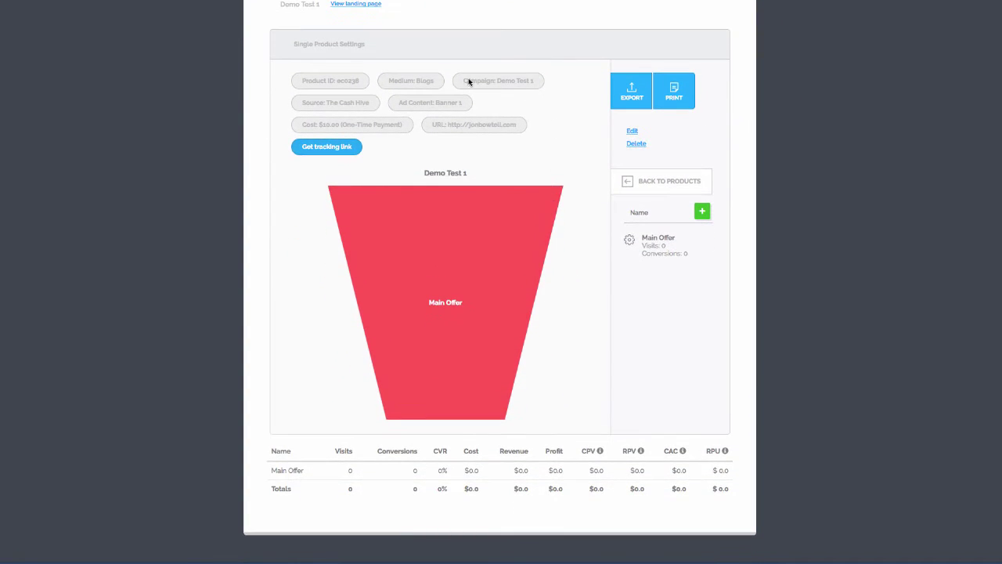
pyautogui.scroll(-1, 446, 124)
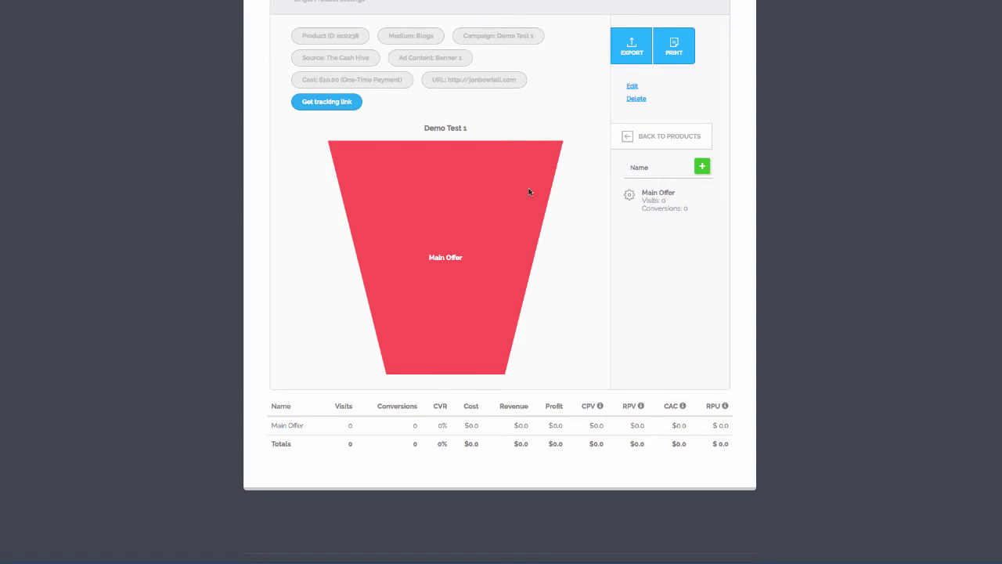
pyautogui.click(629, 197)
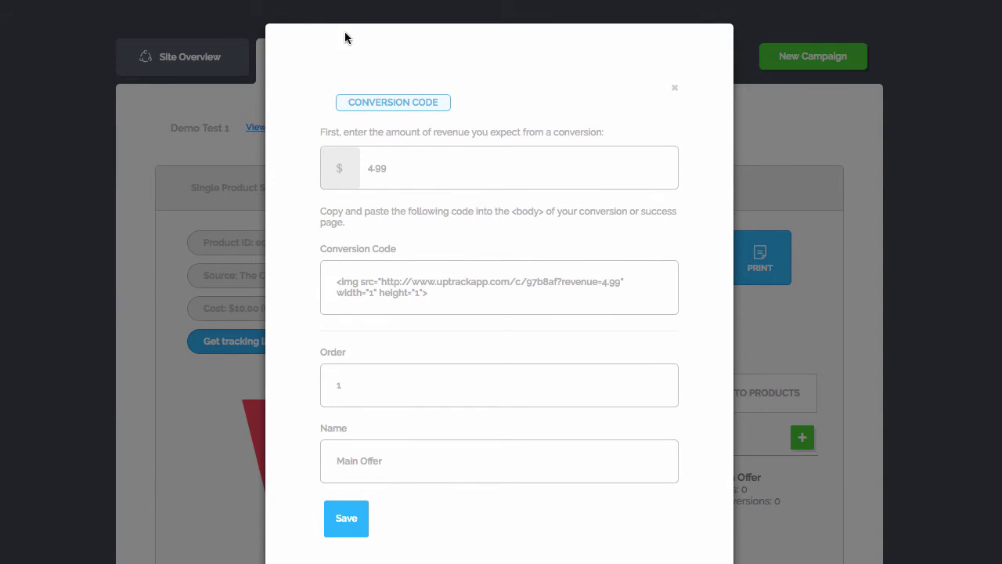
pyautogui.doubleClick(379, 174)
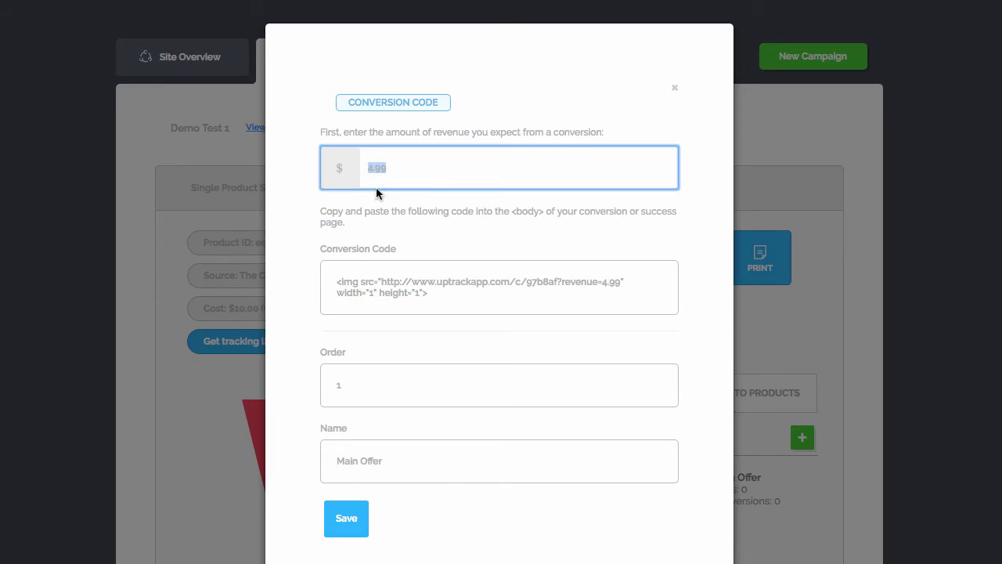
pyautogui.write('17.96')
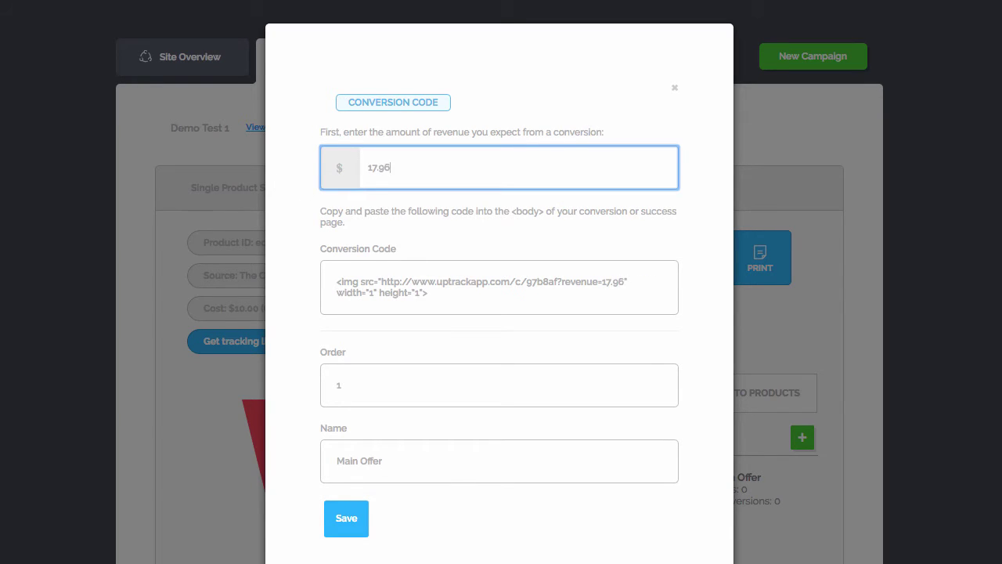
pyautogui.press('BackSpace')
pyautogui.write('7')
# - Rename the Main Offer step "FE Offer" and save its settings
pyautogui.tripleClick(401, 463)
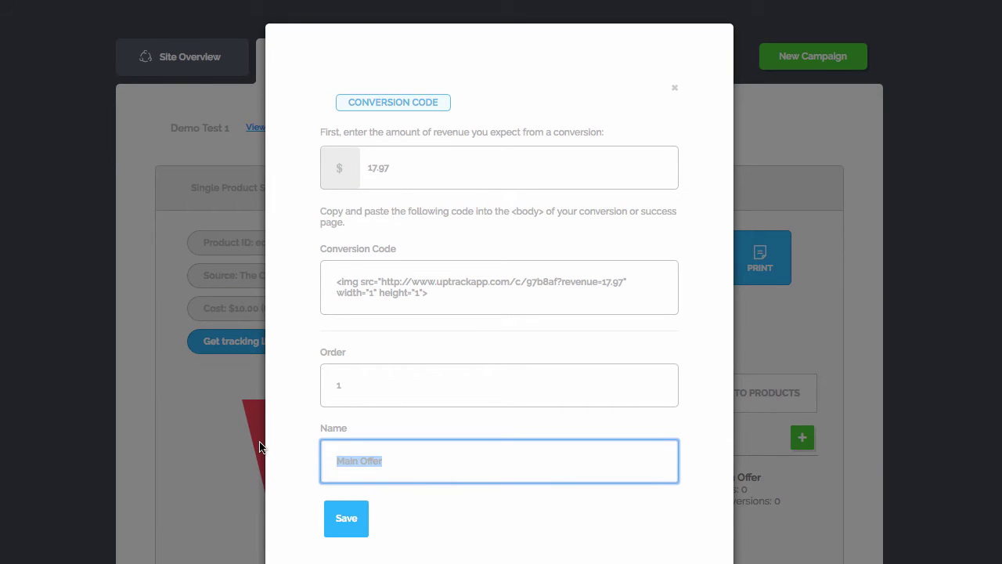
pyautogui.write('FE Offer')
pyautogui.click(339, 522)
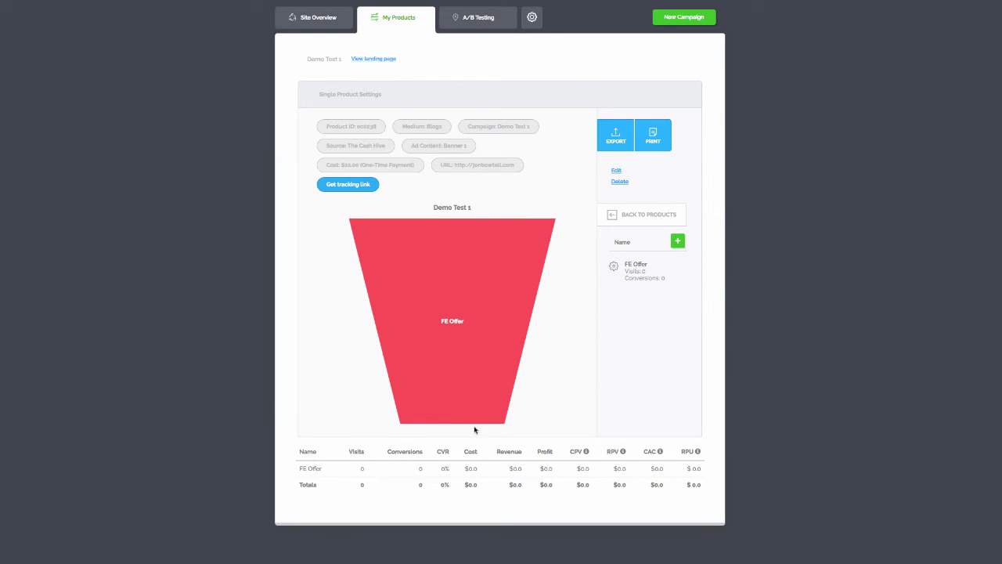
# - Add a second step to the Demo Test 1 funnel and set its expected conversion revenue to $27.97
pyautogui.click(678, 242)
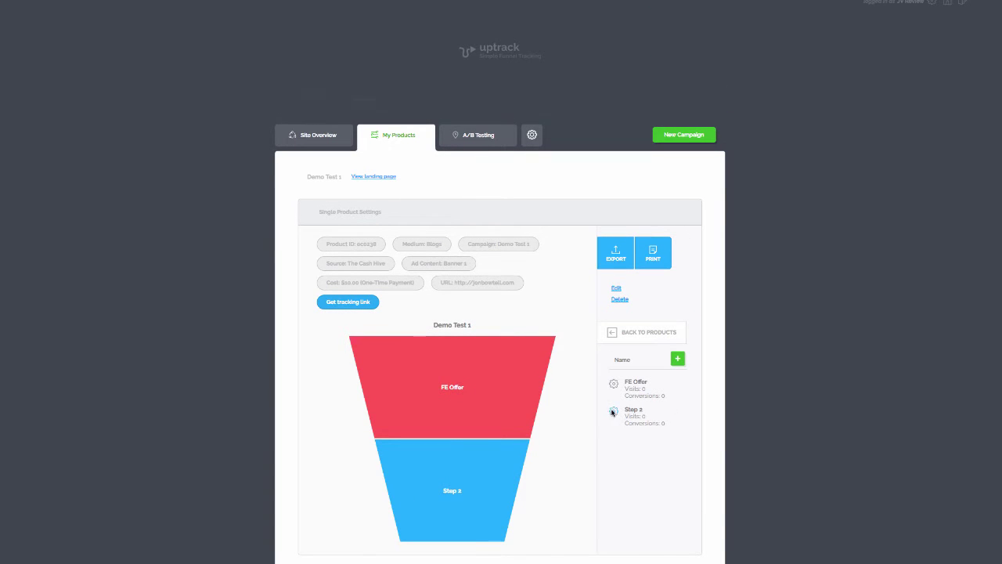
pyautogui.click(614, 372)
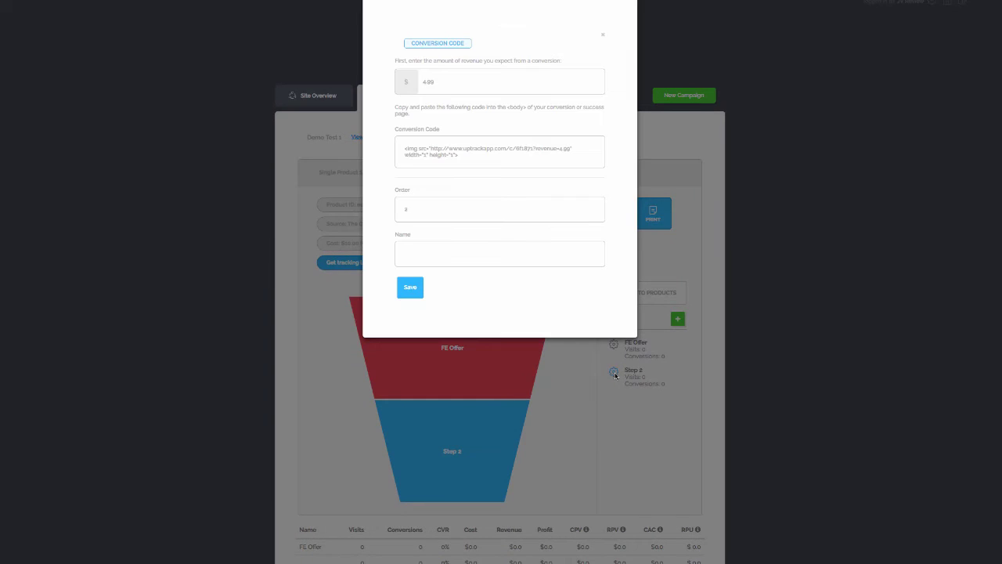
pyautogui.doubleClick(443, 80)
pyautogui.write('27.9')
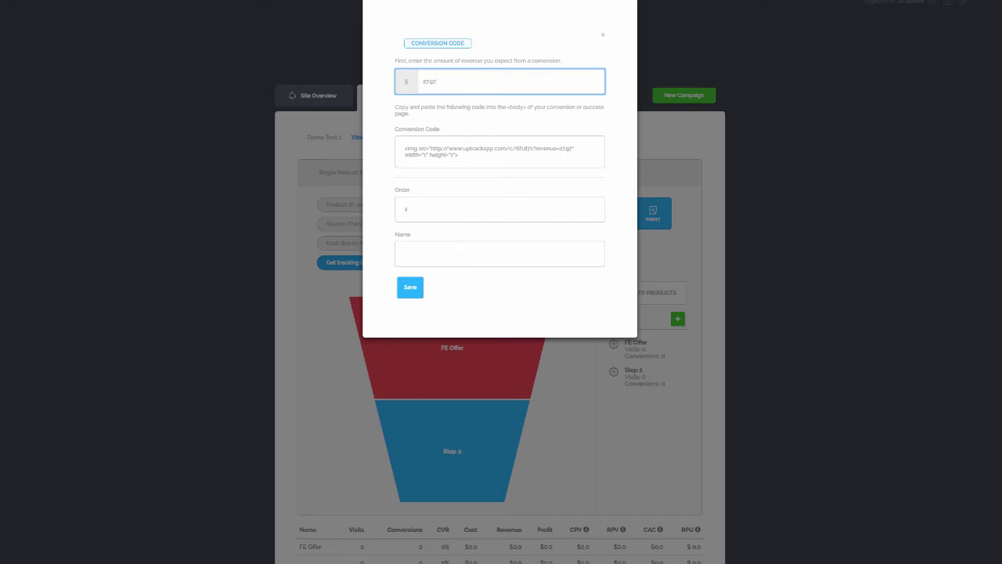
# - Name the second funnel step "OTO1 - Big Upsell" and save its settings
pyautogui.click(429, 256)
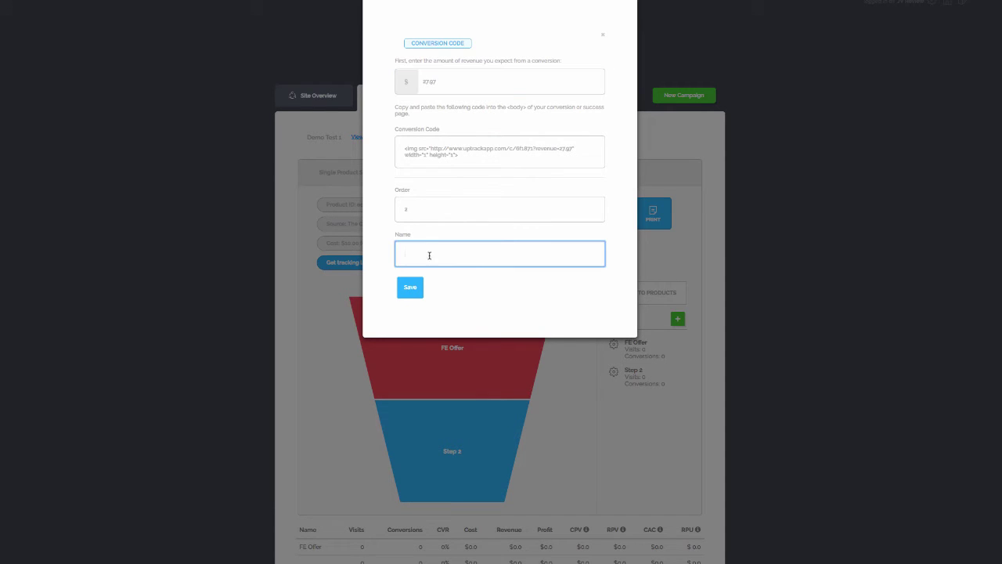
pyautogui.write('OTO')
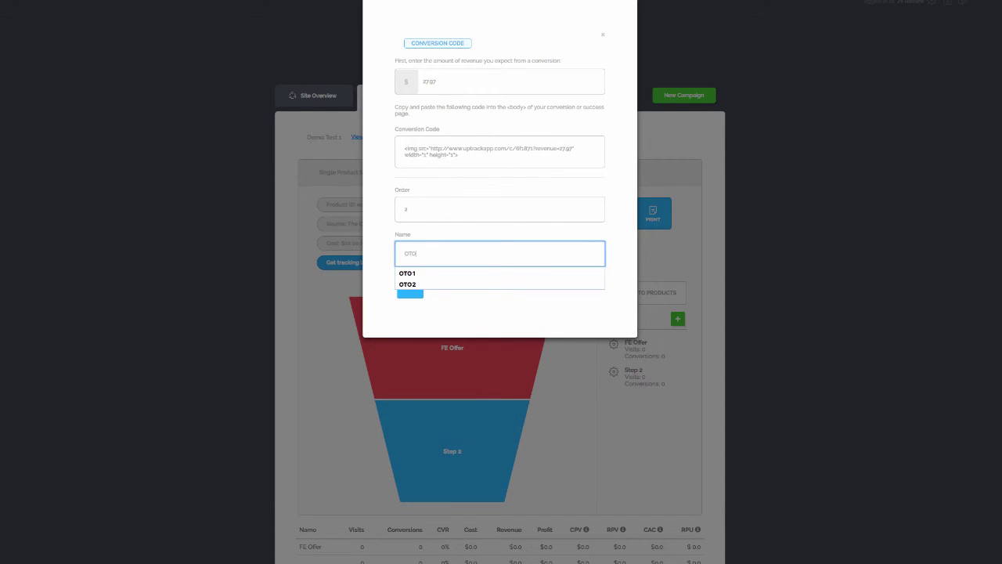
pyautogui.write('1 -')
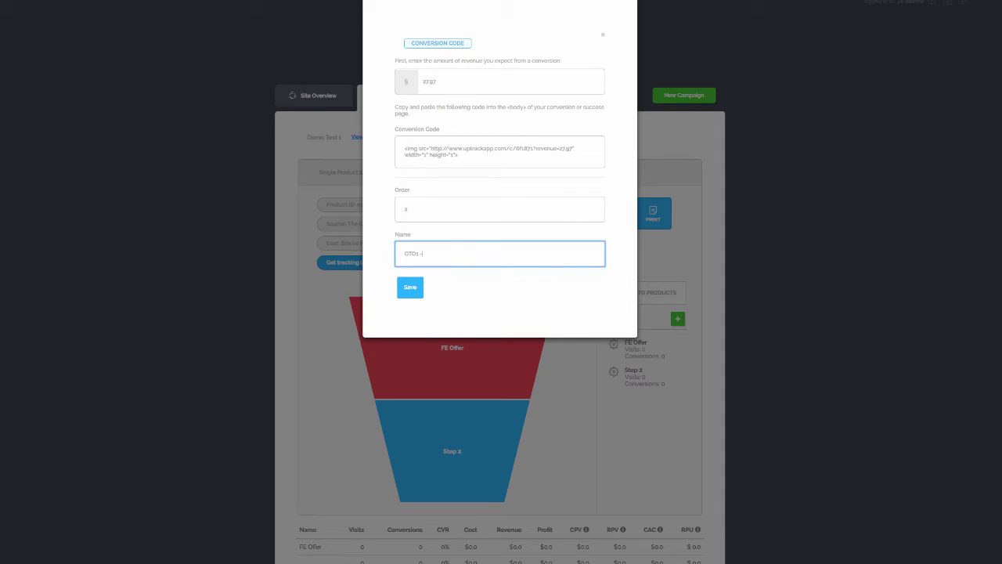
pyautogui.write(' Big Upsell')
pyautogui.click(411, 290)
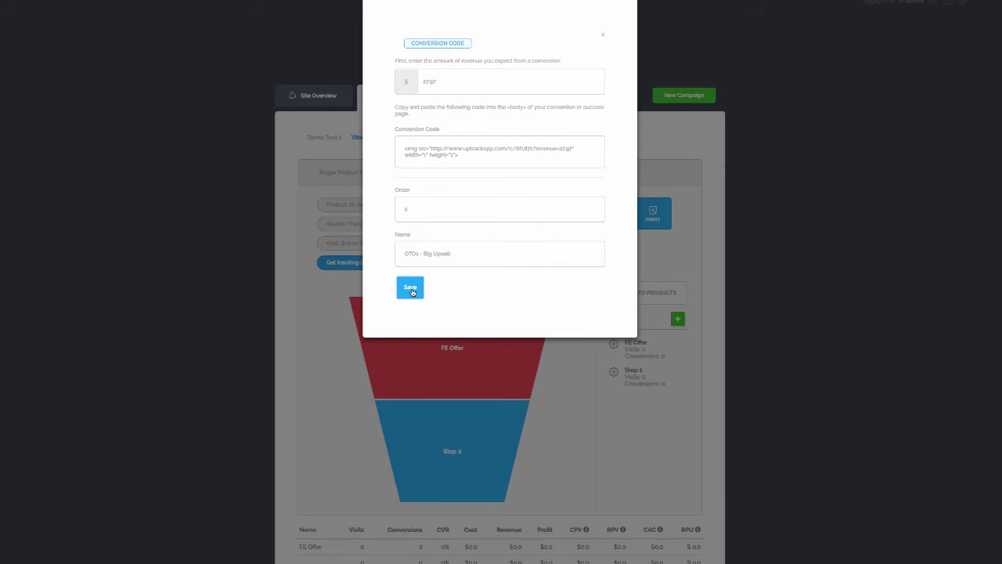
pyautogui.scroll(-3, 548, 221)
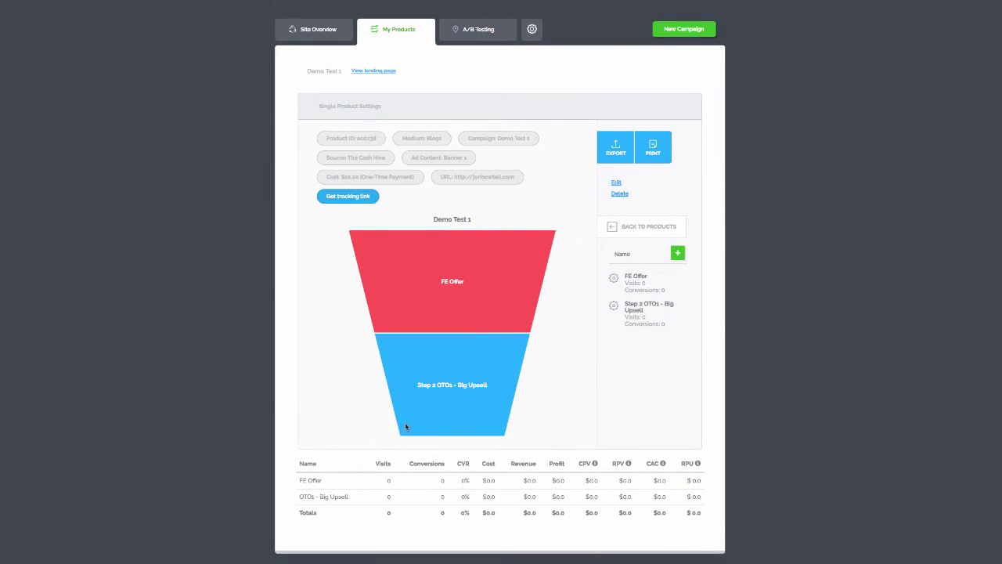
# - Add a third step to the Demo Test 1 funnel and set its expected conversion revenue to $67.97
pyautogui.click(677, 252)
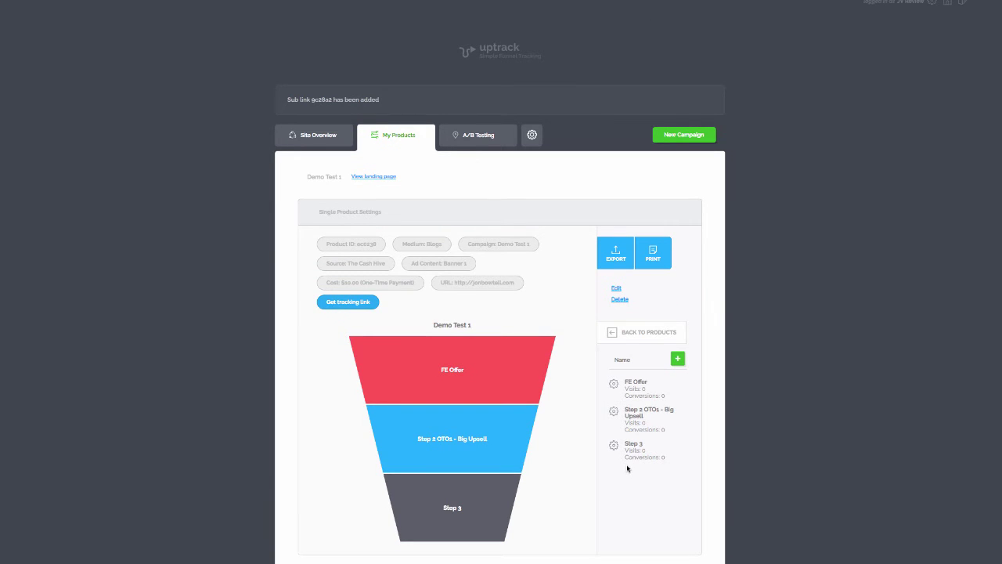
pyautogui.click(614, 403)
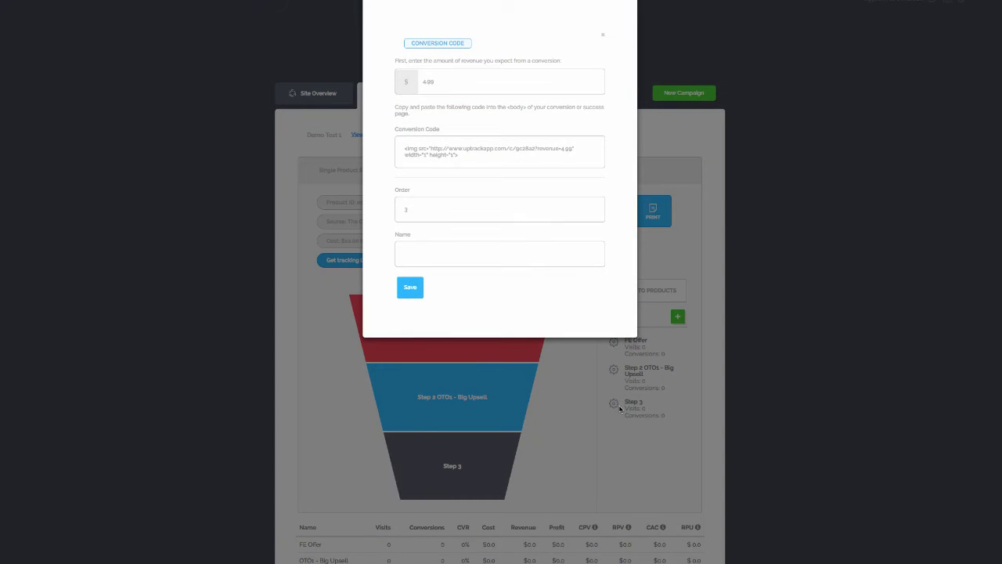
pyautogui.click(441, 81)
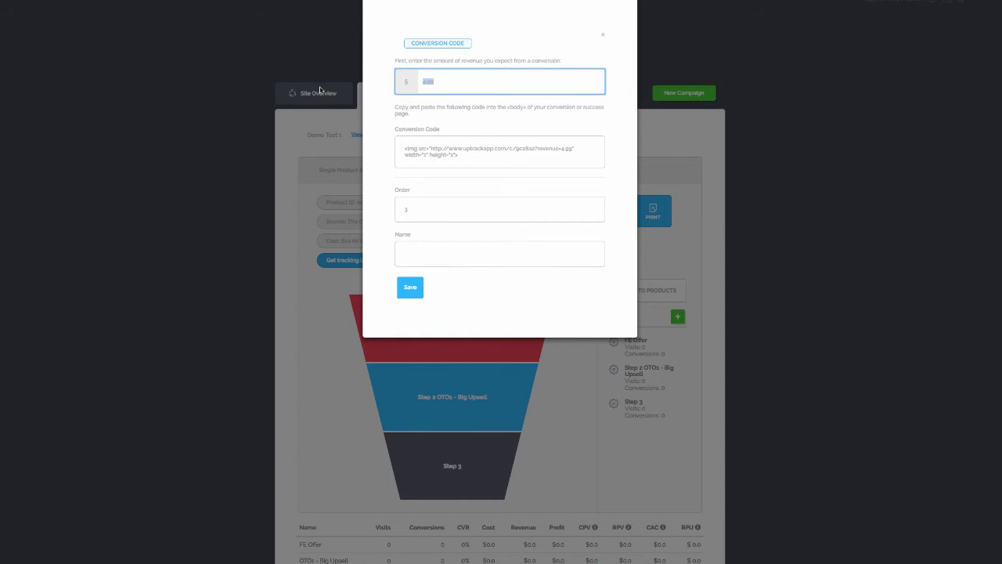
pyautogui.write('69')
pyautogui.press('BackSpace')
pyautogui.write('7.98')
# - Name the third funnel step "OTO2 Second Upsell" and save its settings
pyautogui.click(420, 257)
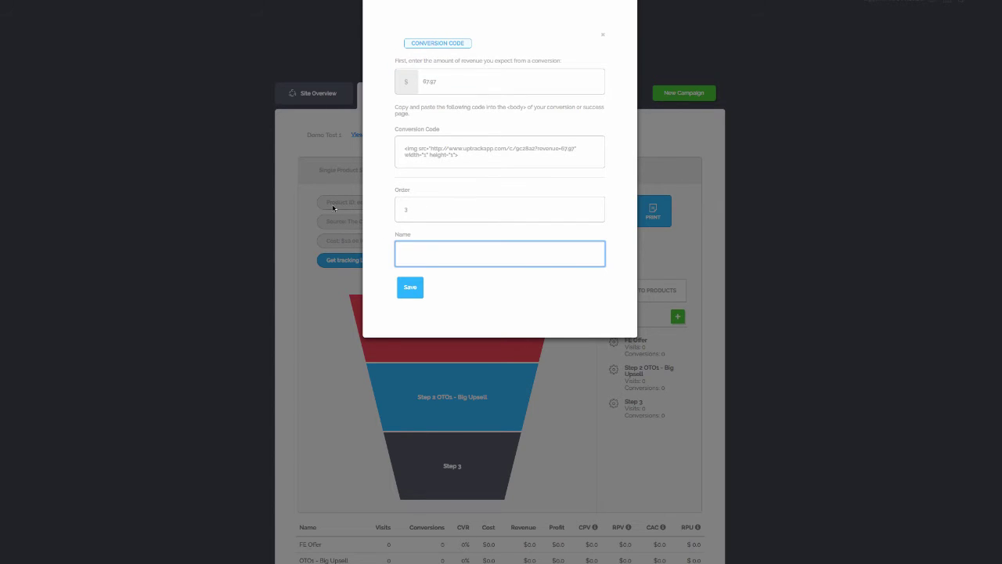
pyautogui.write('OTO2')
pyautogui.press('Escape')
pyautogui.write('Second Upsell')
pyautogui.click(409, 288)
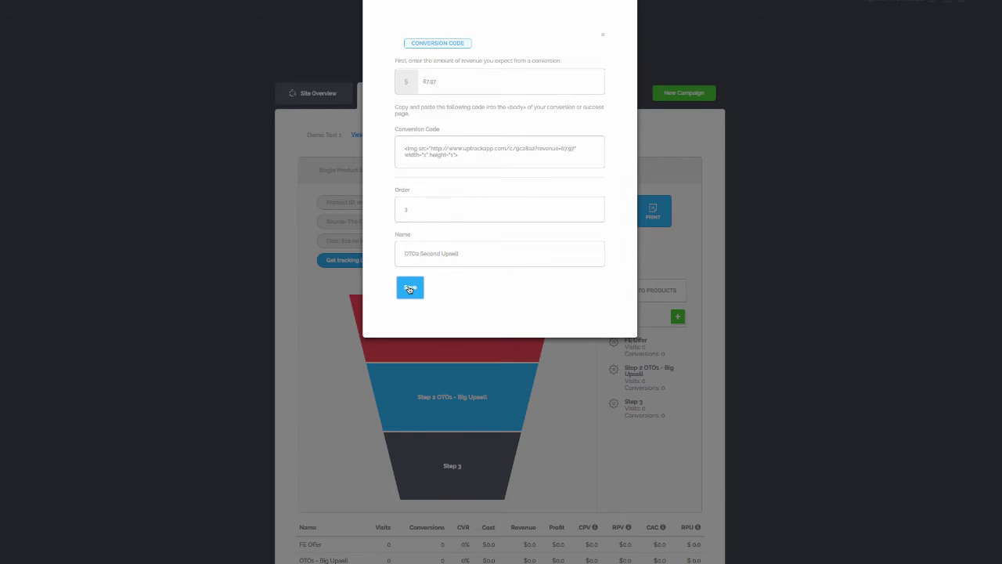
pyautogui.scroll(-2, 501, 295)
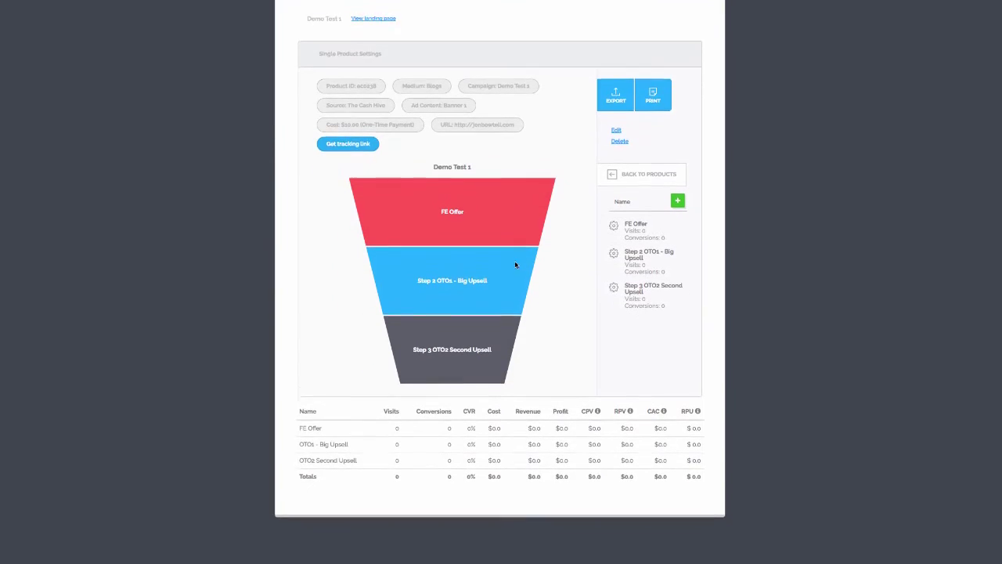
pyautogui.scroll(-1, 515, 265)
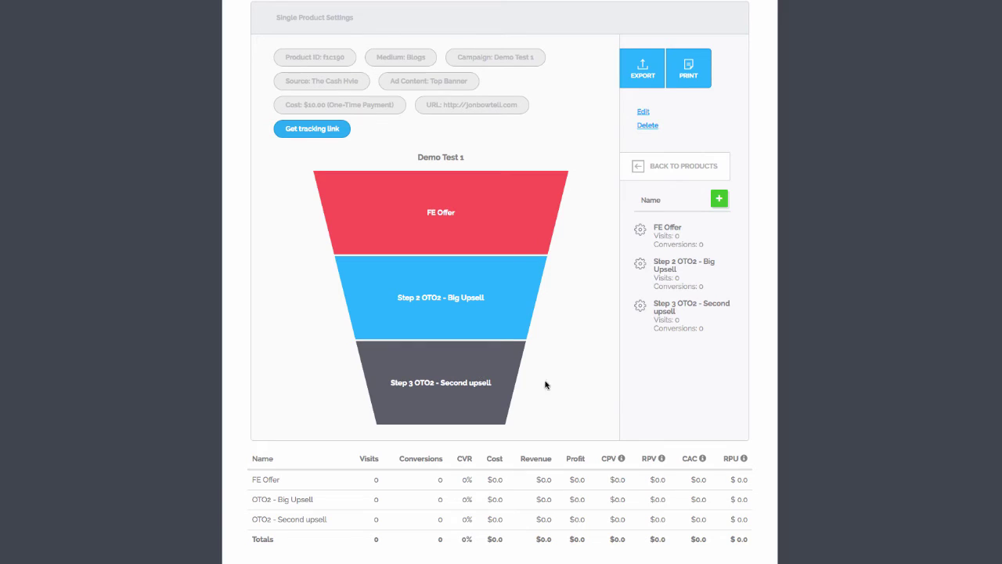
# - Add a fourth step to the Demo Test 1 funnel and set its expected conversion revenue to $47.97
pyautogui.click(718, 201)
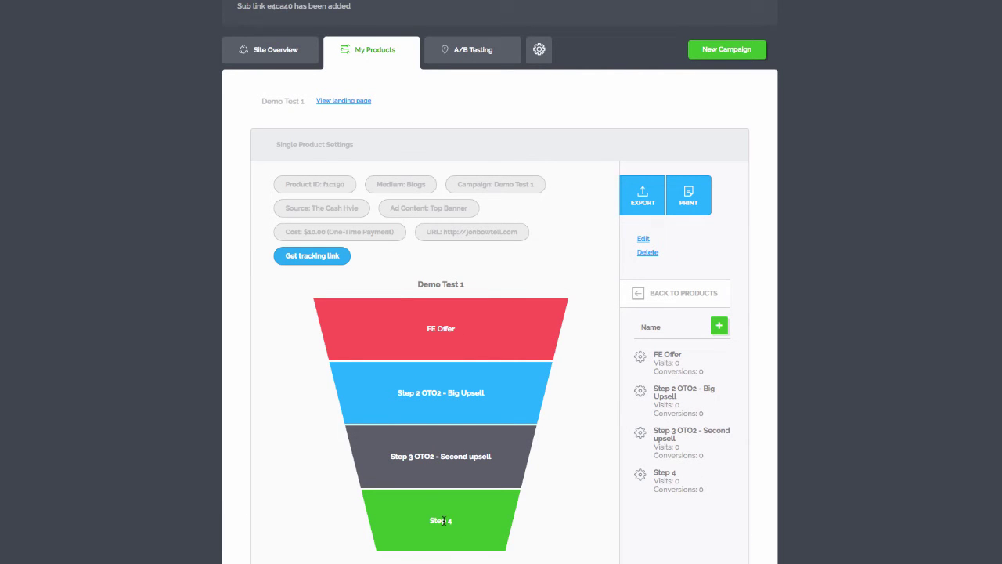
pyautogui.click(640, 474)
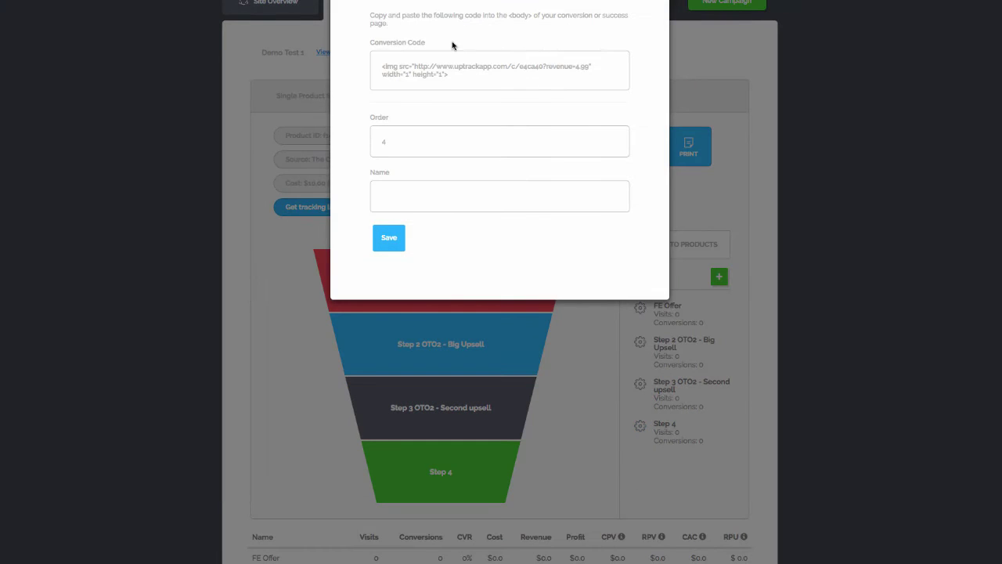
pyautogui.doubleClick(427, 0)
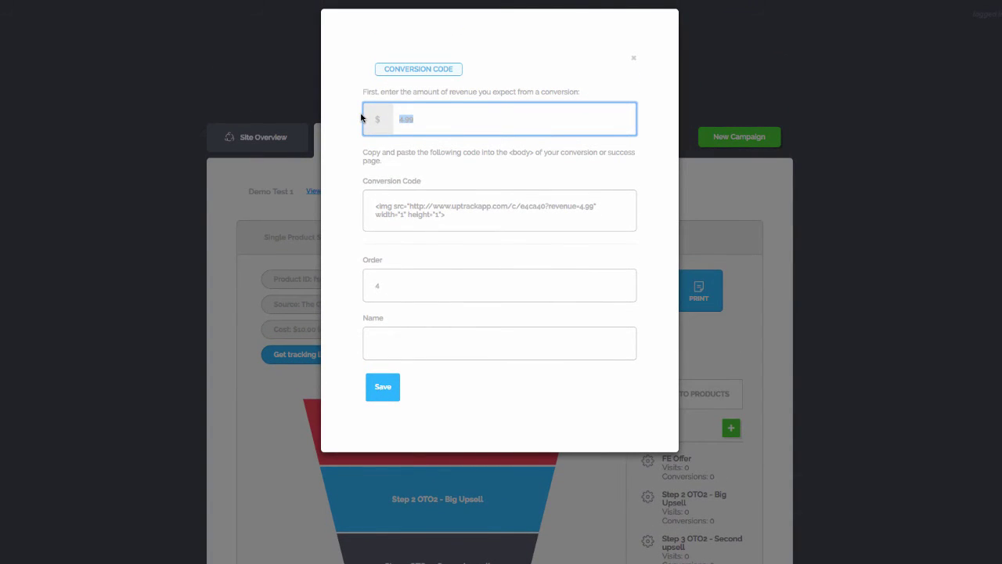
pyautogui.write('47.97')
# - Name the fourth funnel step "Downsell off Oto2" and save its settings
pyautogui.click(397, 352)
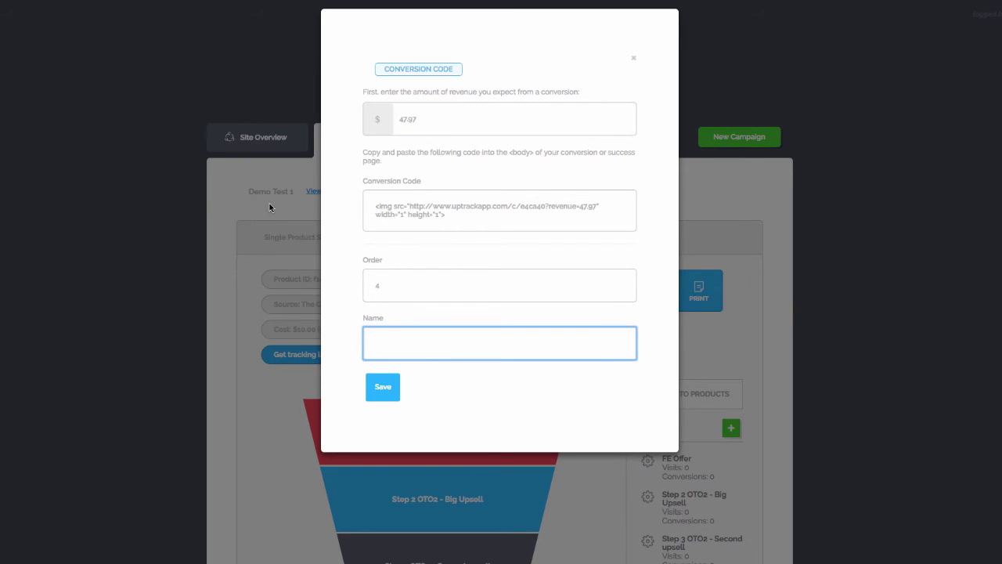
pyautogui.write('Downsell')
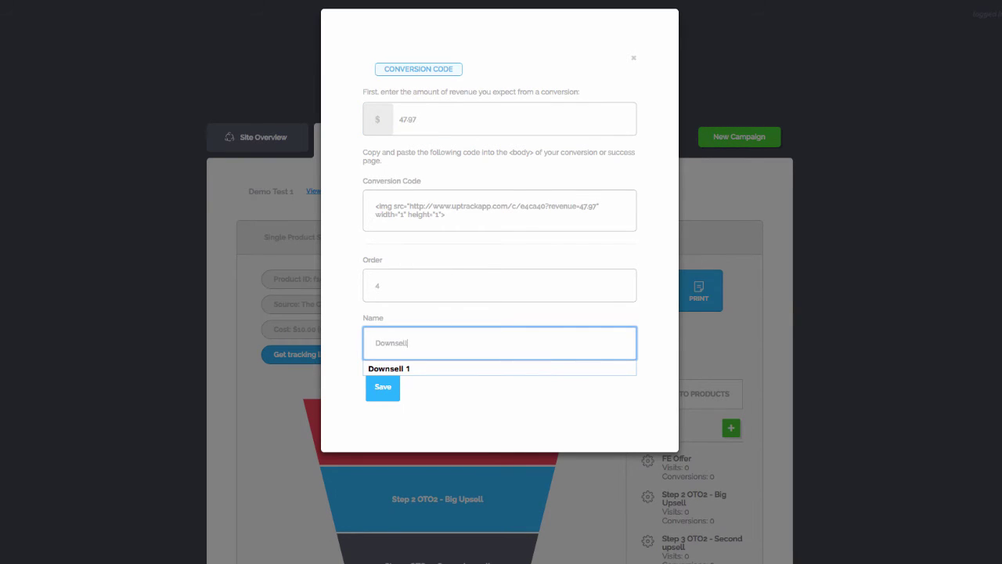
pyautogui.write(' off Toto2')
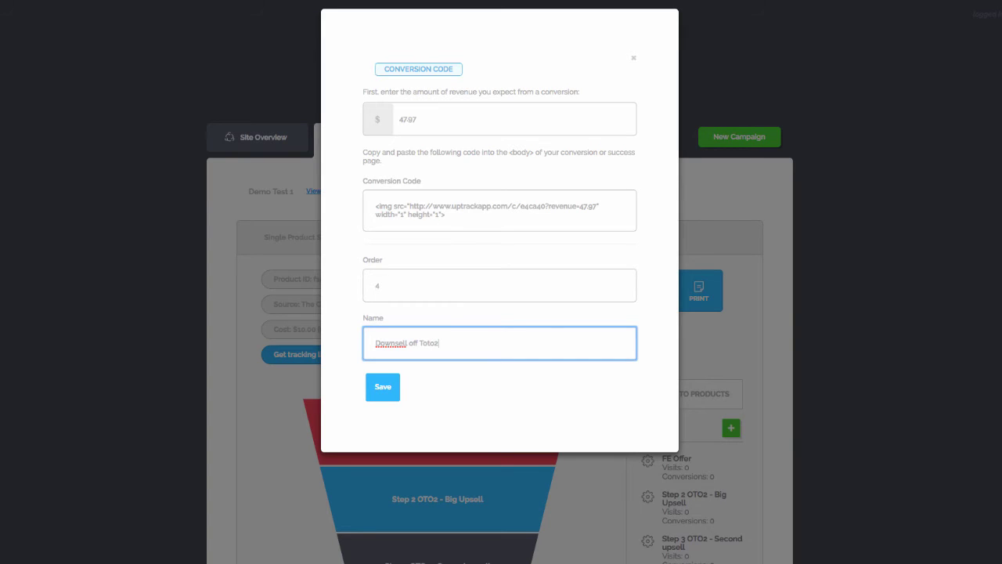
pyautogui.press('BackSpace')
pyautogui.press('BackSpace')
pyautogui.press('BackSpace')
pyautogui.press('BackSpace')
pyautogui.press('BackSpace')
pyautogui.write('Oto2')
pyautogui.click(383, 387)
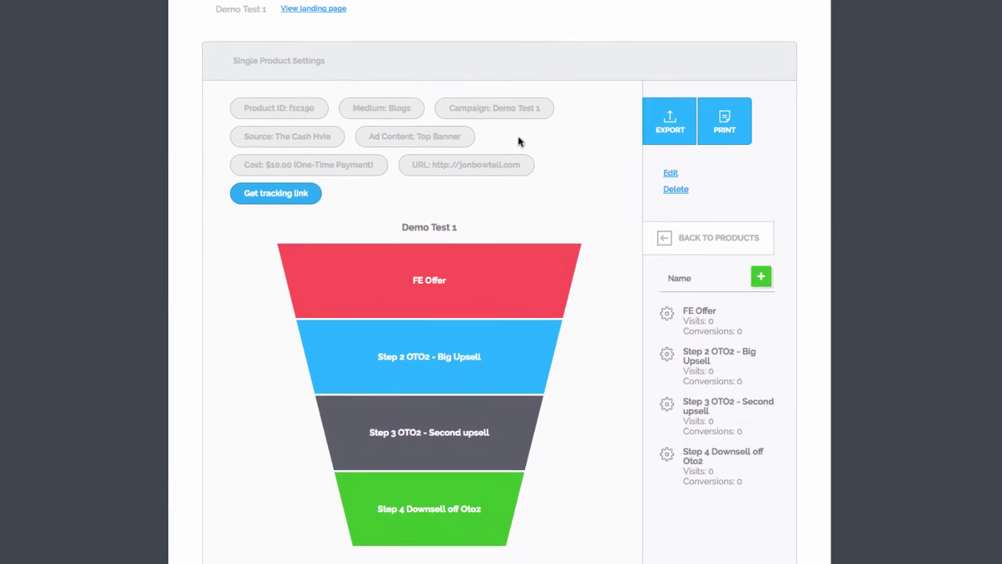
pyautogui.scroll(-2, 576, 230)
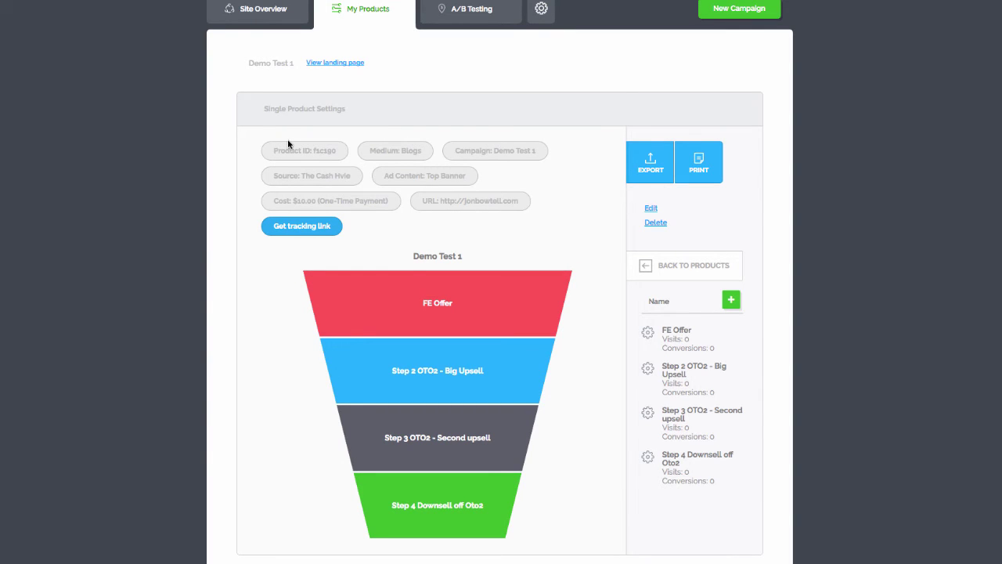
# - Copy the campaign's tracking link for all other ad networks and websites and open it in a new browser tab
pyautogui.click(297, 229)
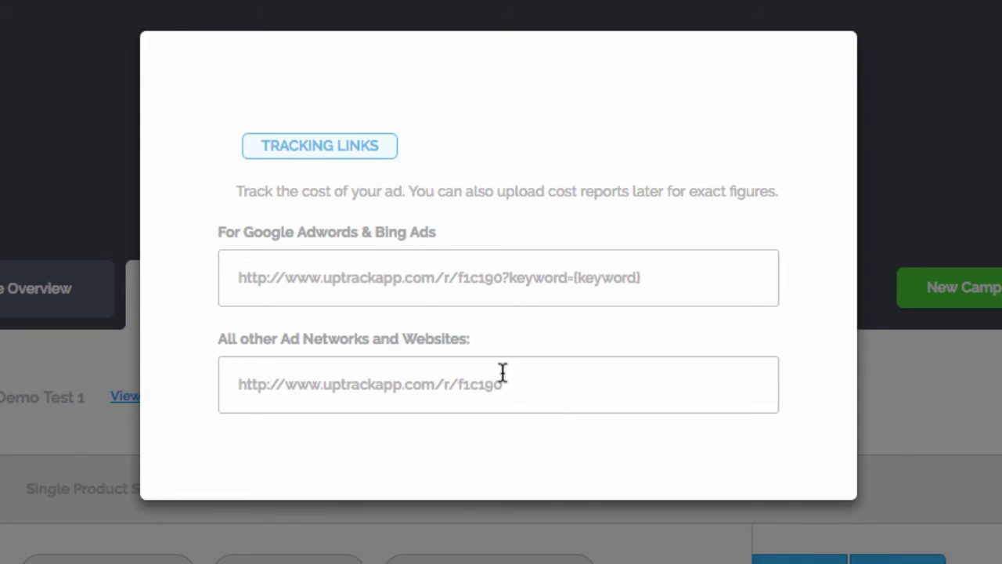
pyautogui.moveTo(519, 383); pyautogui.dragTo(153, 384)
pyautogui.press('super+c')
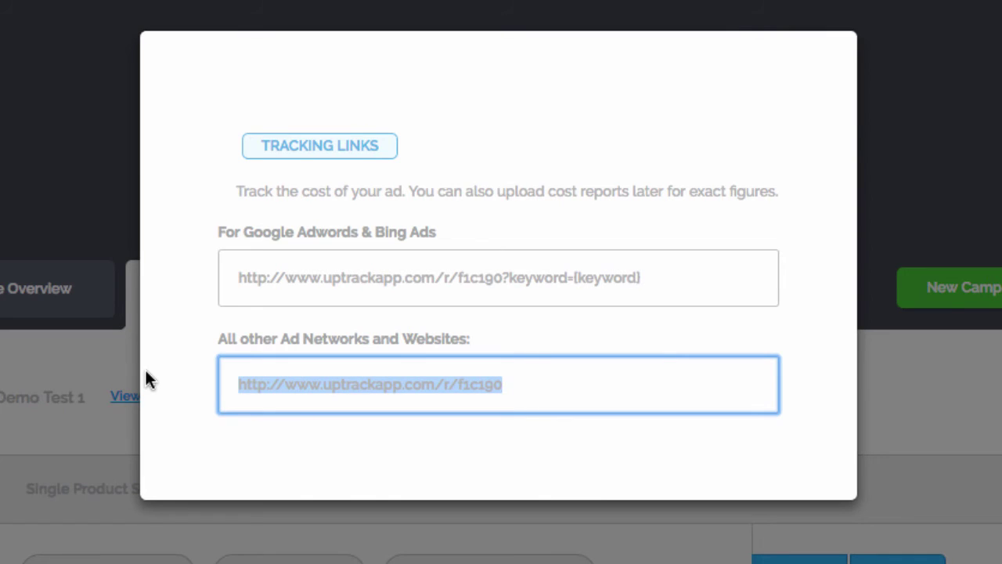
pyautogui.press('super+t')
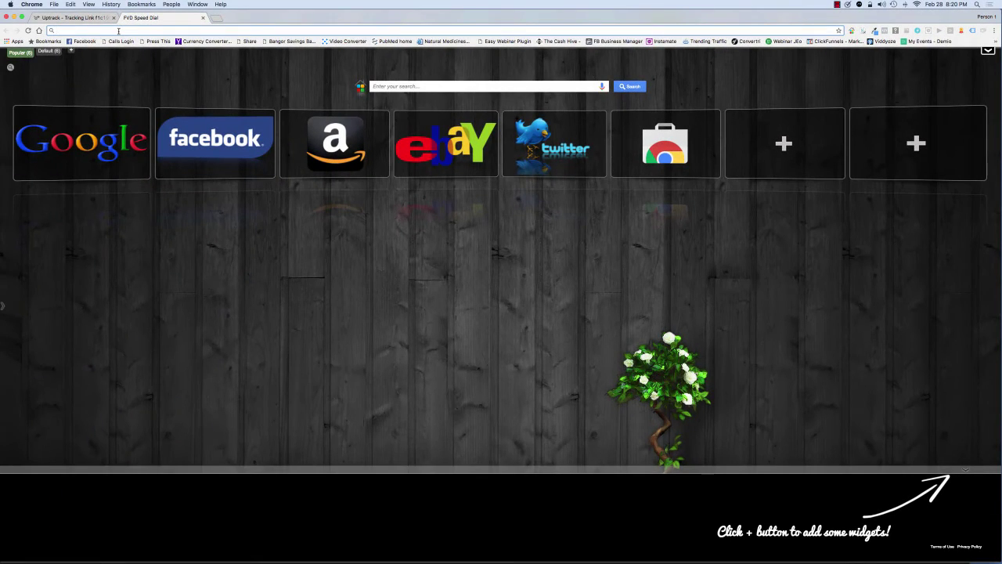
pyautogui.press('super+v')
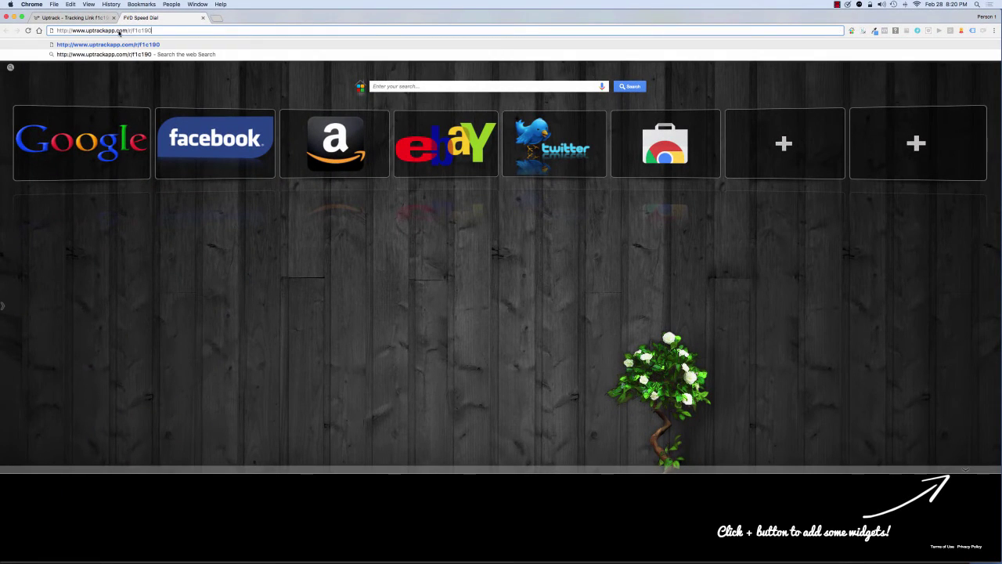
pyautogui.press('Return')
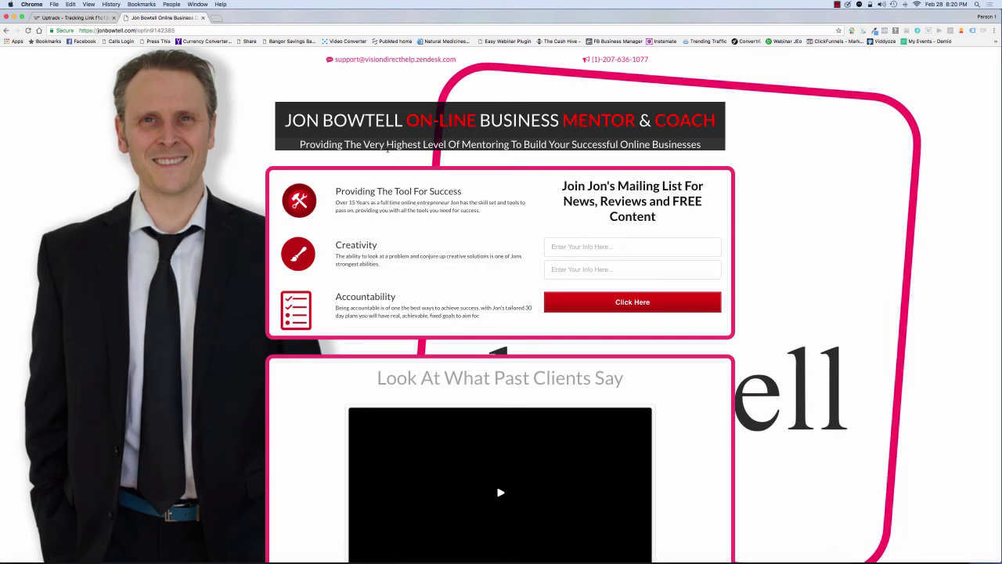
# - Return to the Uptrack tab, close the tracking links, and review the funnel's statistics table and the site's daily conversion report
pyautogui.click(75, 17)
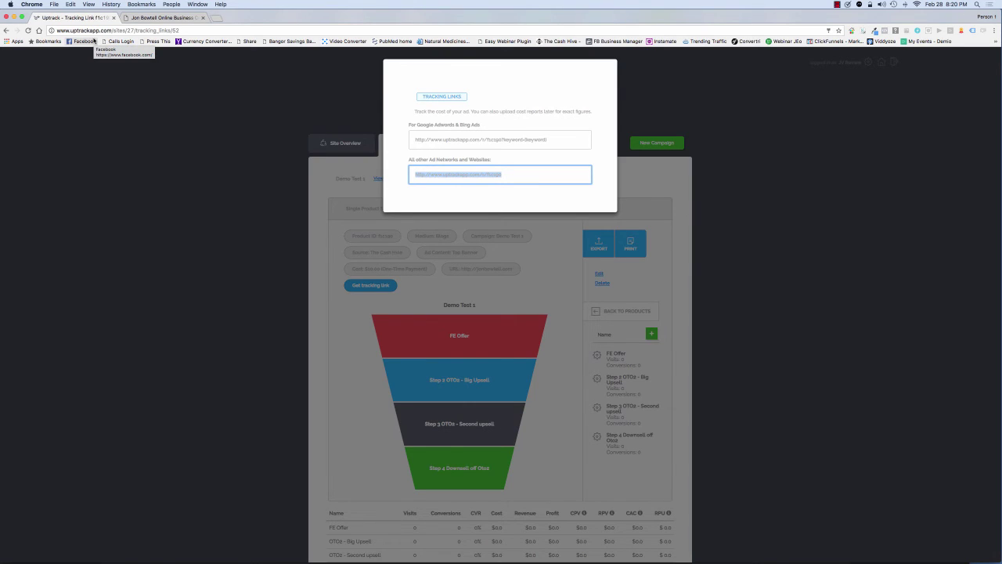
pyautogui.click(225, 146)
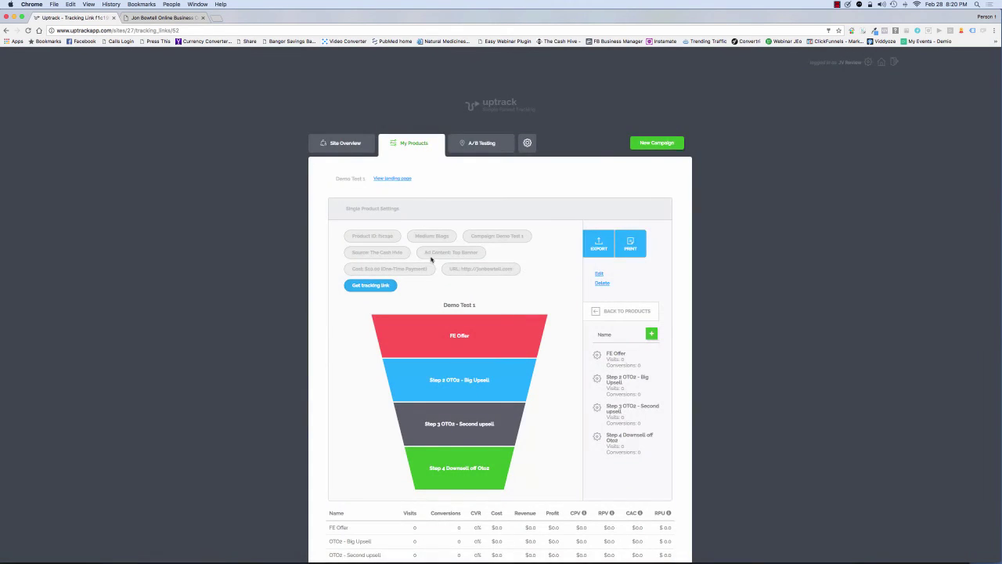
pyautogui.scroll(-1, 465, 267)
pyautogui.scroll(-2, 465, 267)
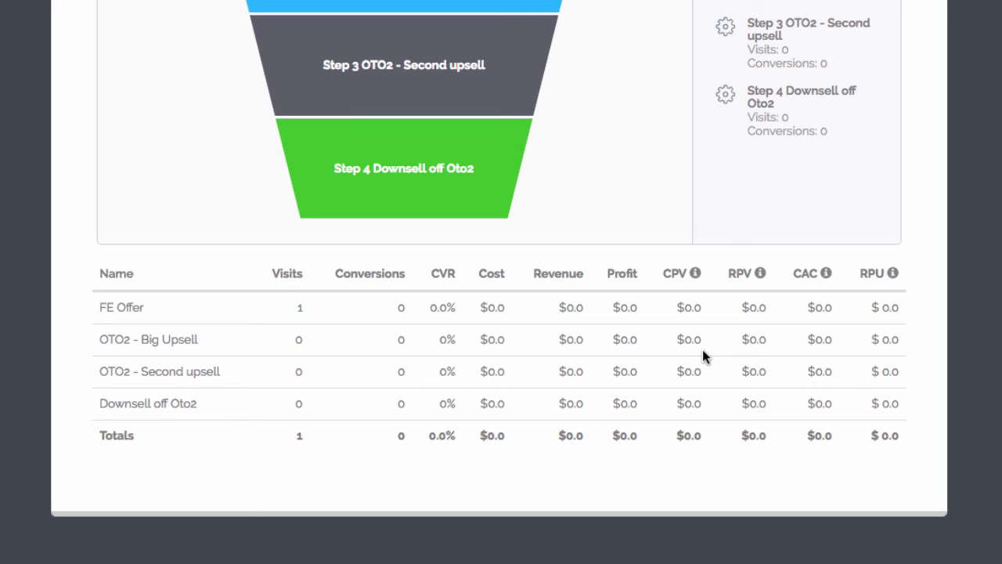
pyautogui.scroll(5, 306, 128)
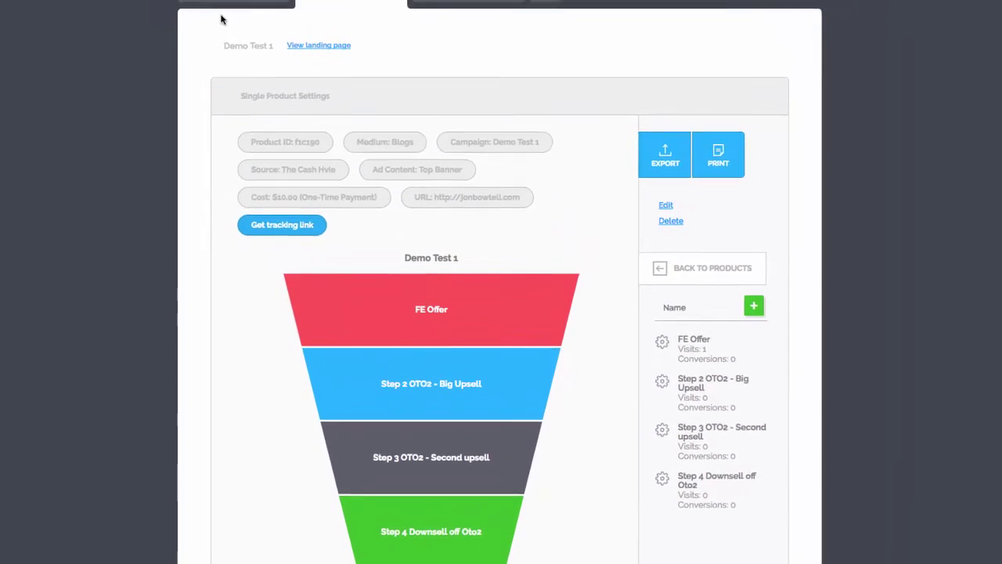
pyautogui.click(238, 4)
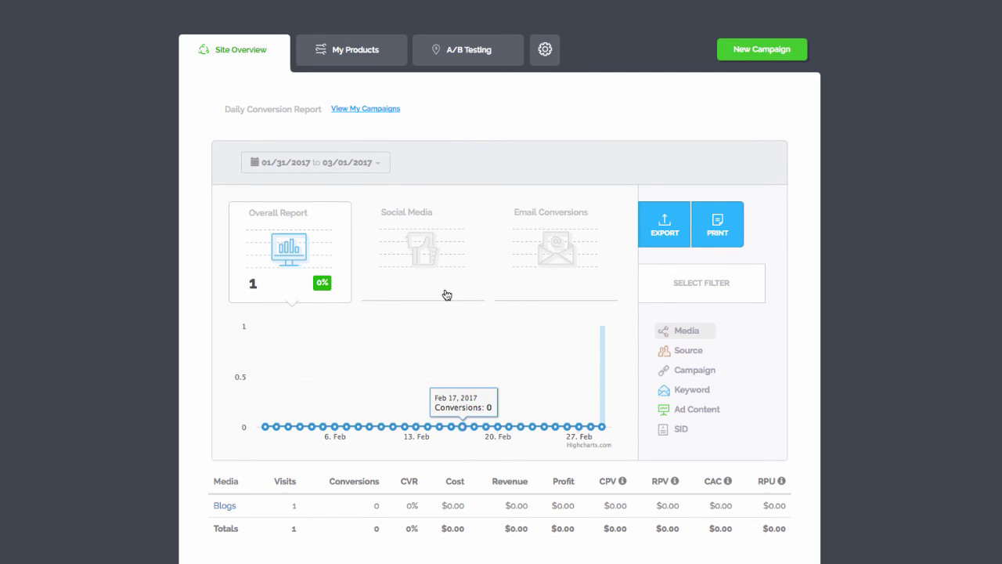
# - Start a new A/B testing experiment and name it "Demo Test 1"
pyautogui.click(470, 64)
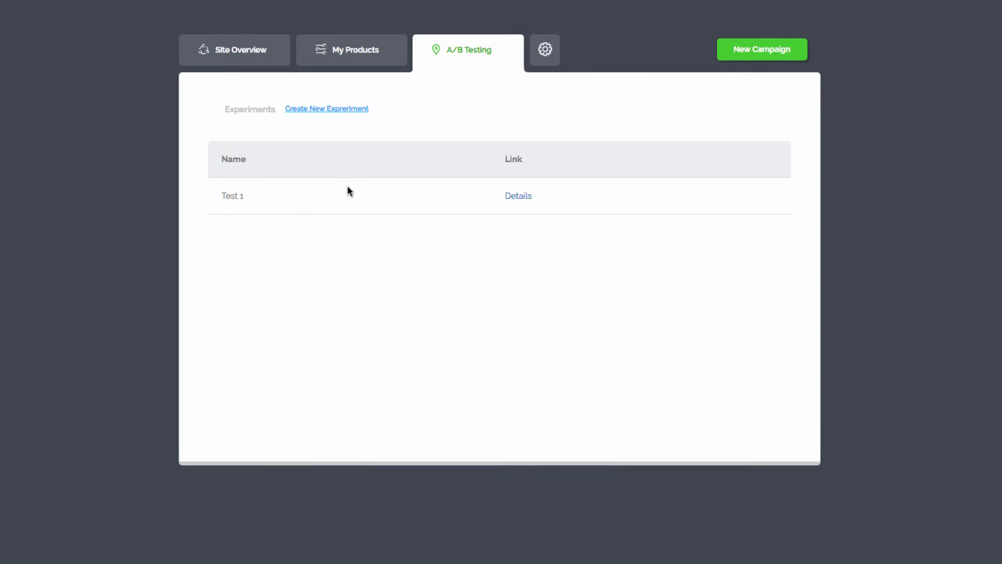
pyautogui.click(332, 109)
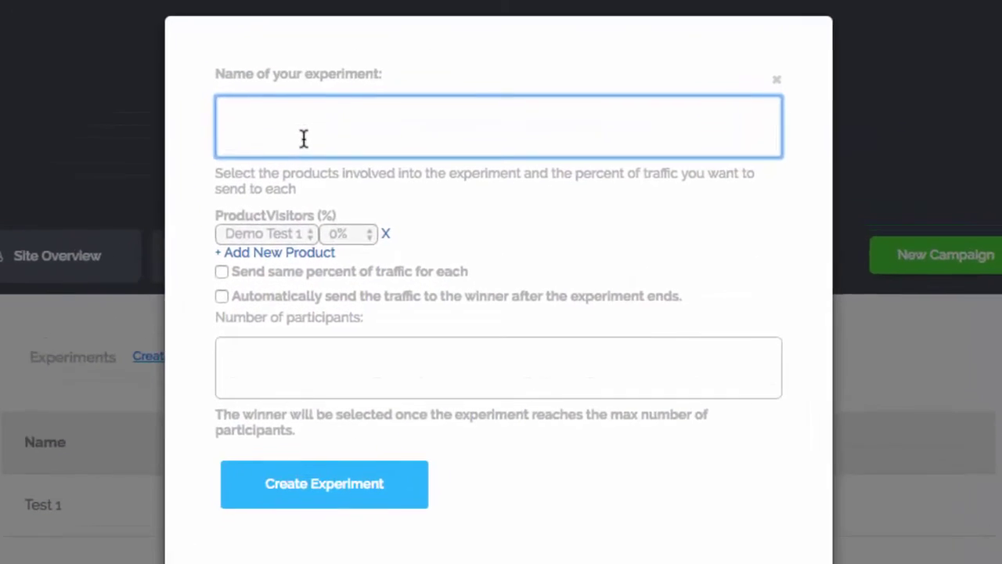
pyautogui.write('Demo Test 1')
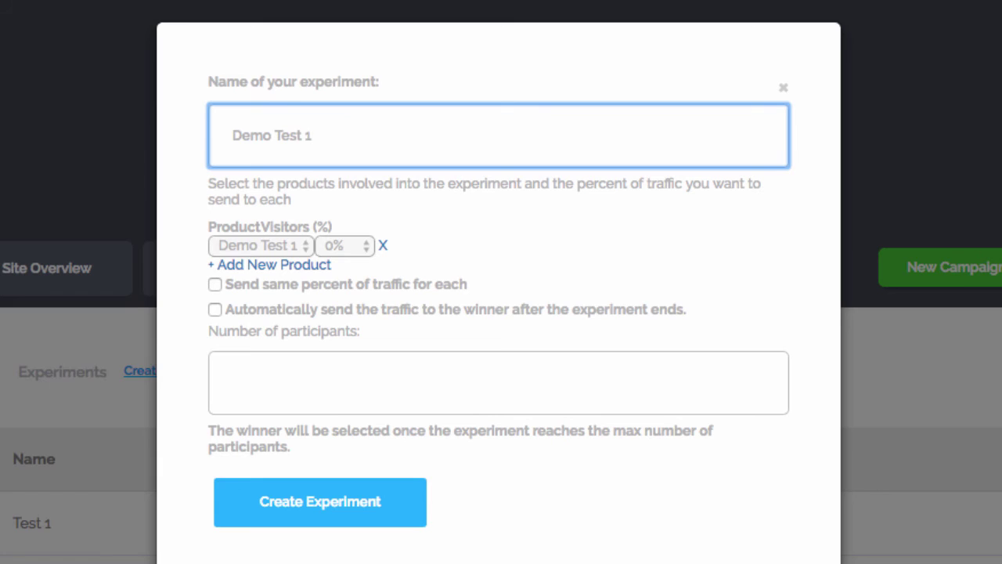
# - Include the Demo Test 1 product twice in the experiment, allocating 50% of visitors to each entry
pyautogui.click(301, 249)
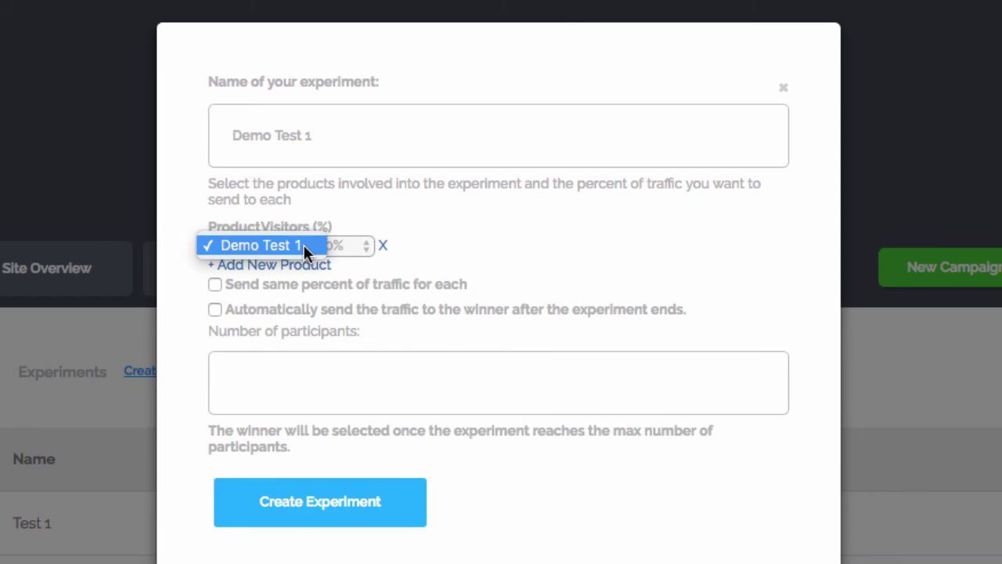
pyautogui.click(353, 245)
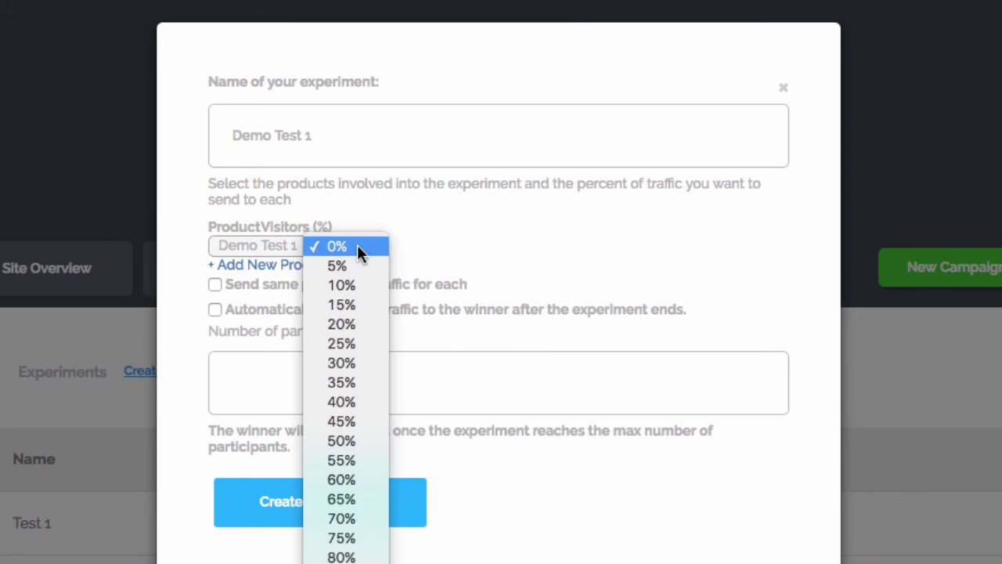
pyautogui.click(349, 439)
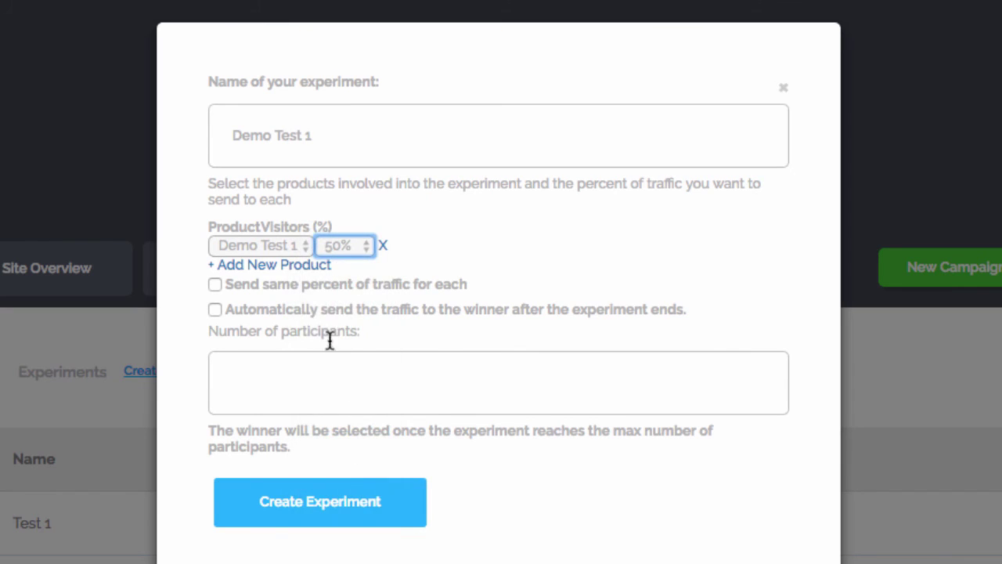
pyautogui.click(283, 265)
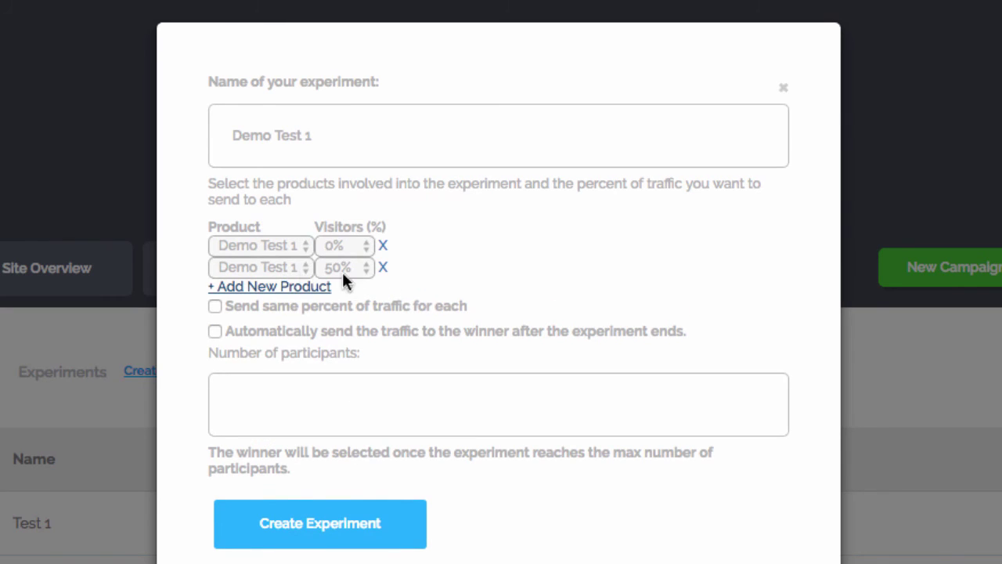
pyautogui.click(364, 246)
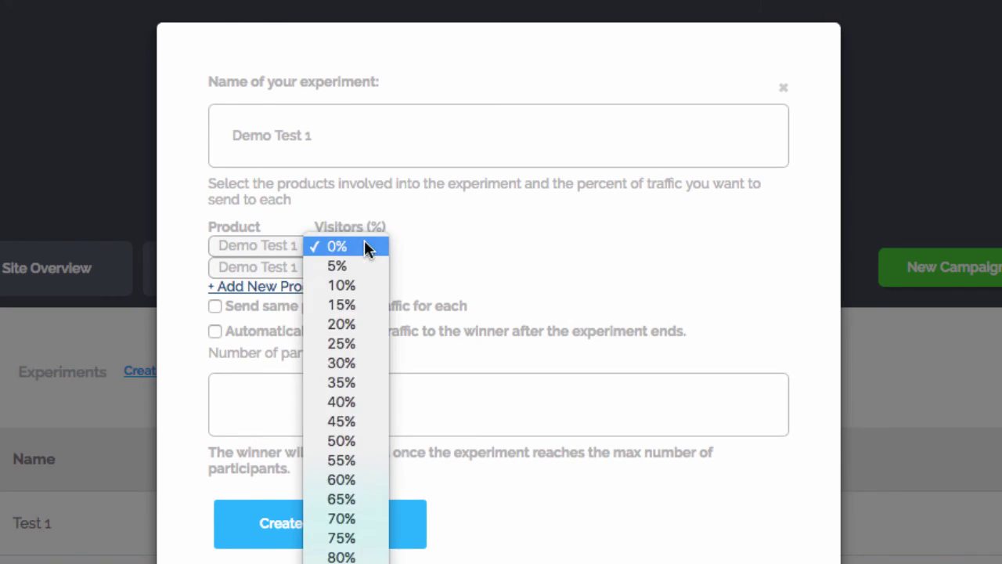
pyautogui.click(349, 439)
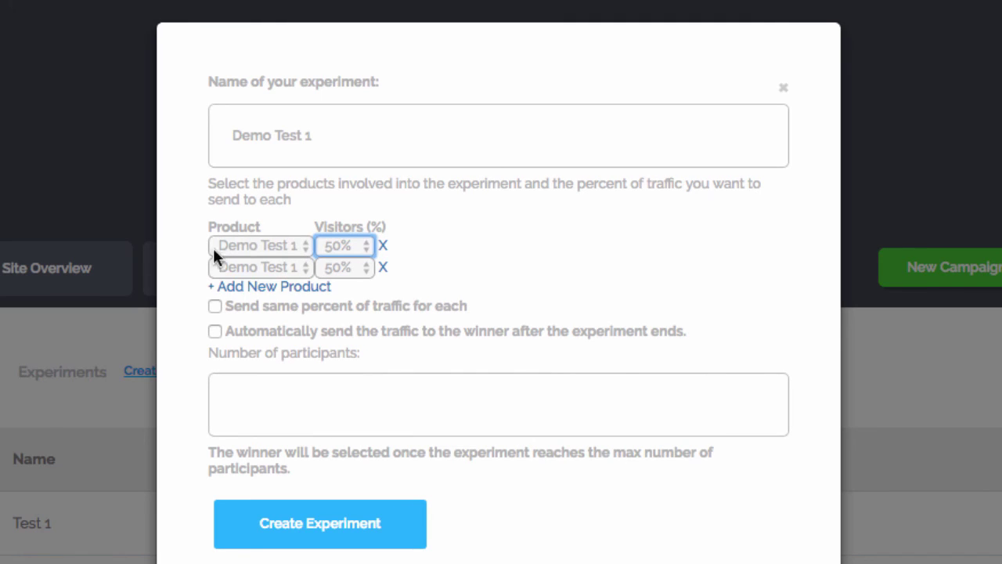
# - Enable equal traffic for each product and automatic sending to the winner, set 1000 participants, and create the experiment
pyautogui.click(213, 306)
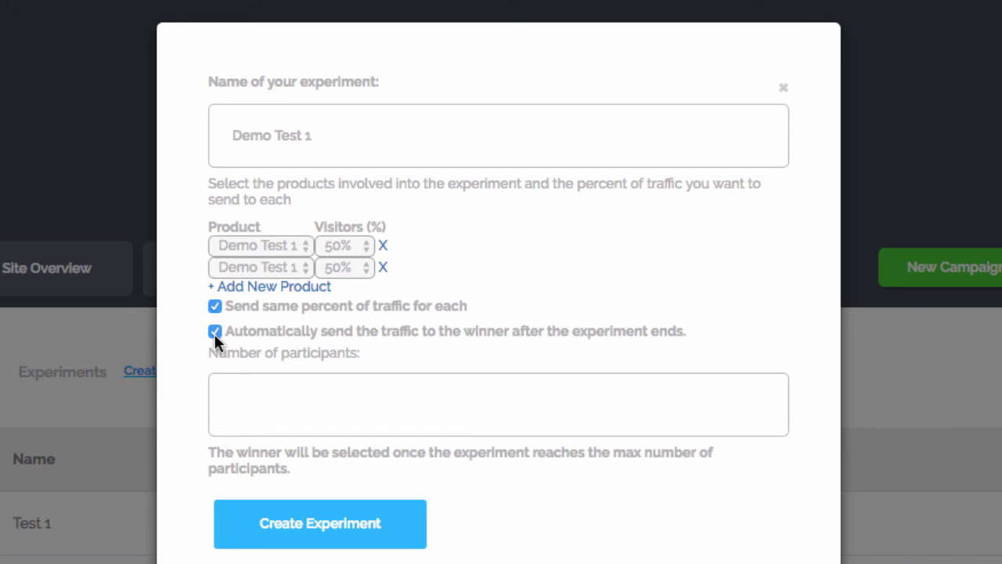
pyautogui.click(265, 400)
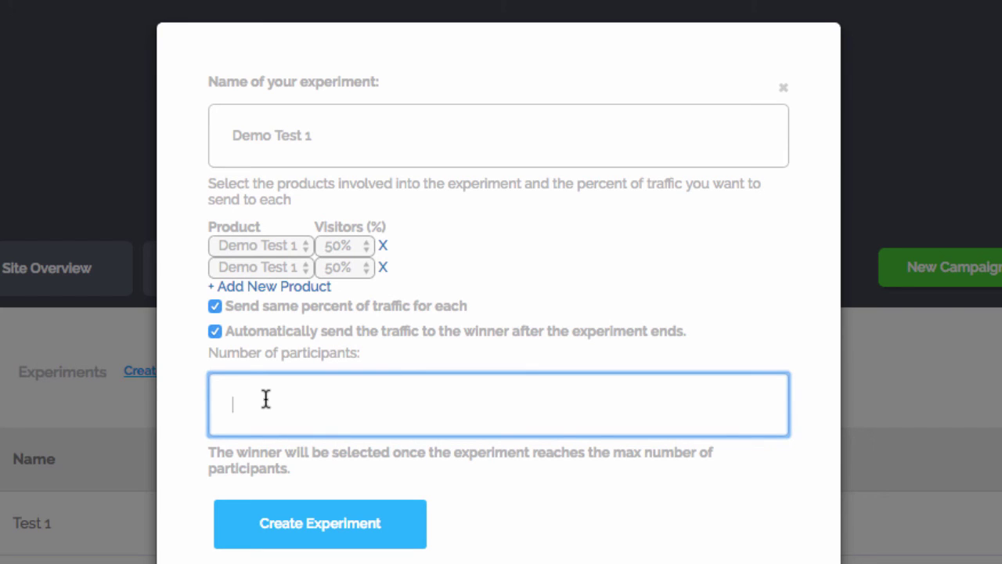
pyautogui.write('1000')
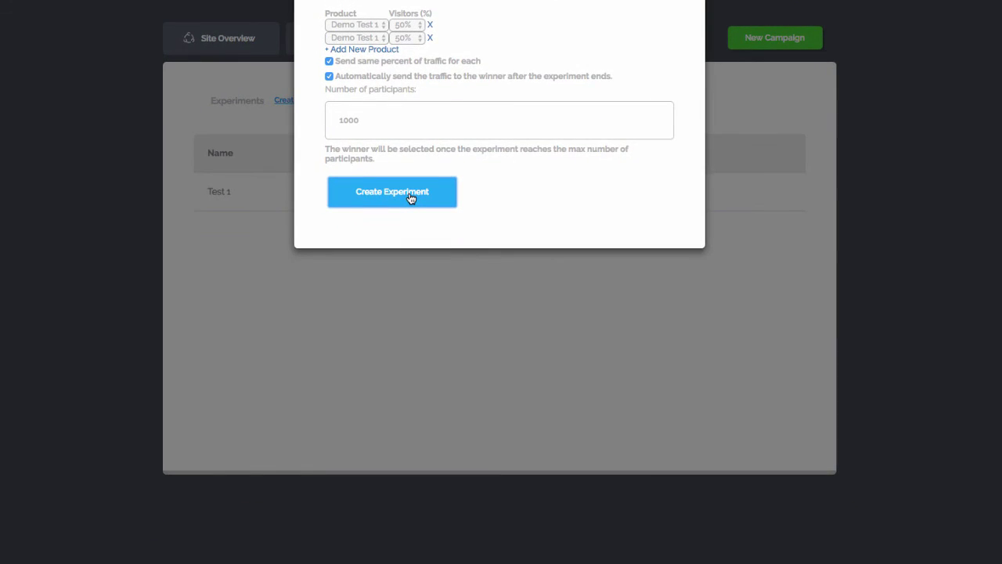
pyautogui.click(325, 474)
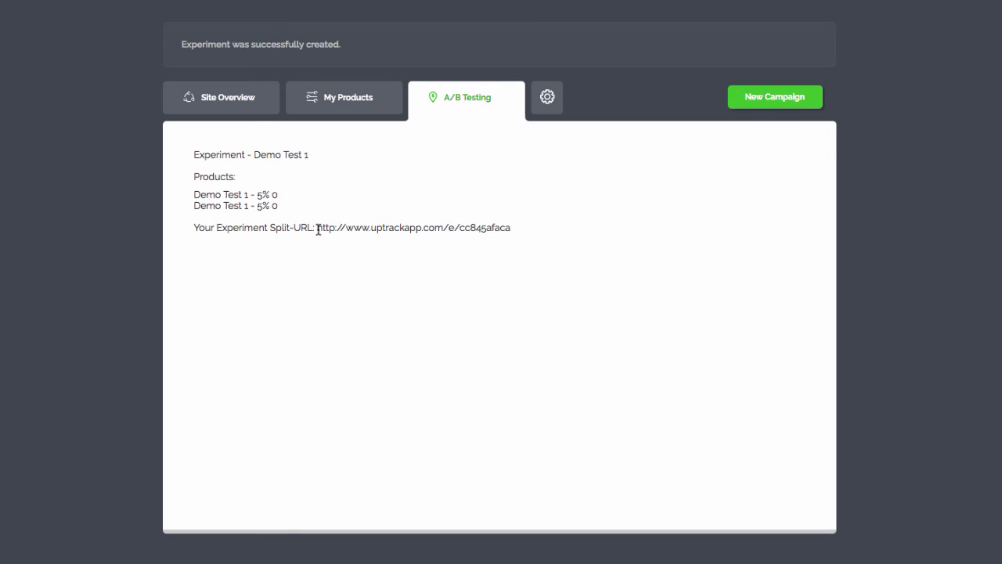
# - Copy the experiment's split URL and open it in a new browser tab
pyautogui.moveTo(316, 227); pyautogui.dragTo(526, 179)
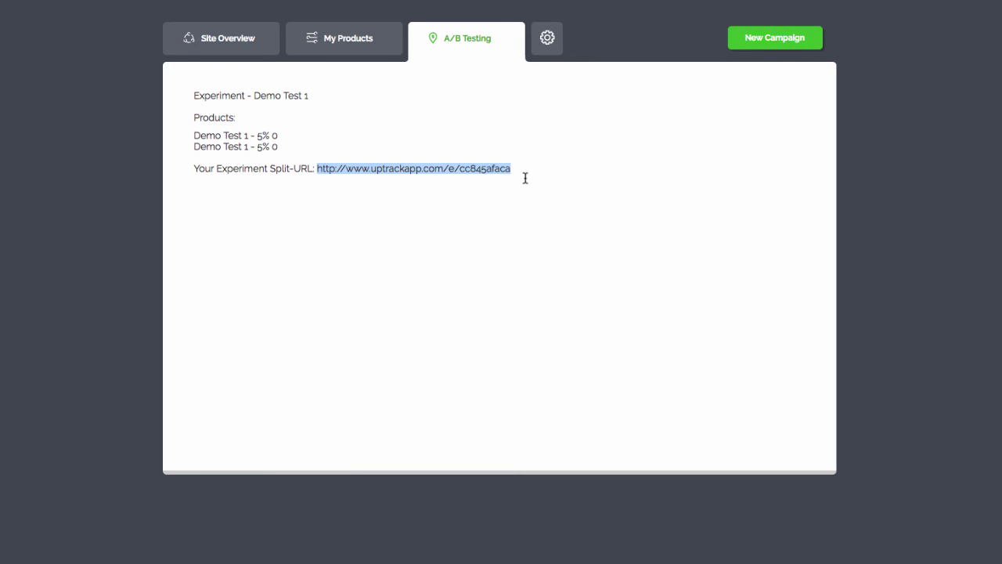
pyautogui.press('super+t')
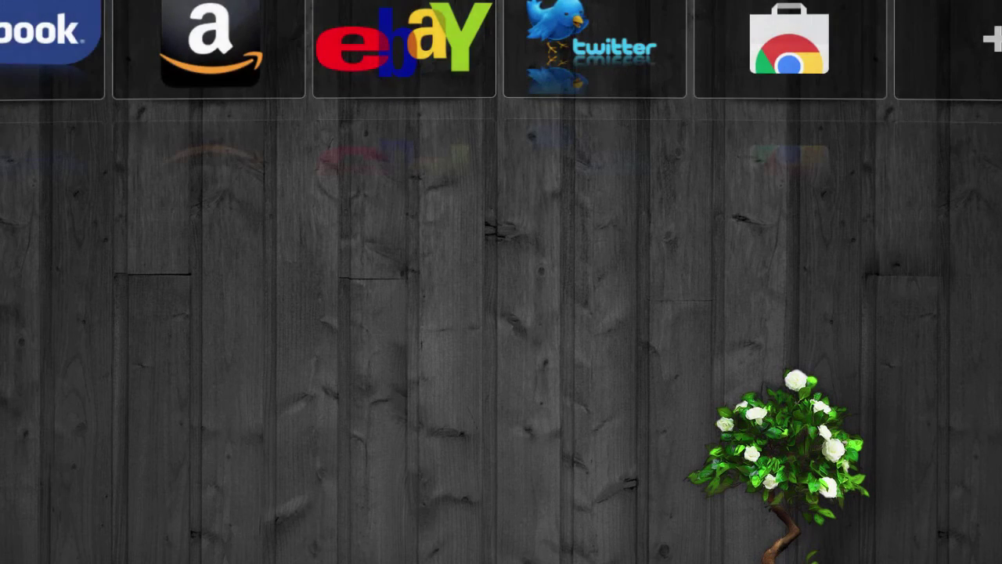
pyautogui.press('super+v')
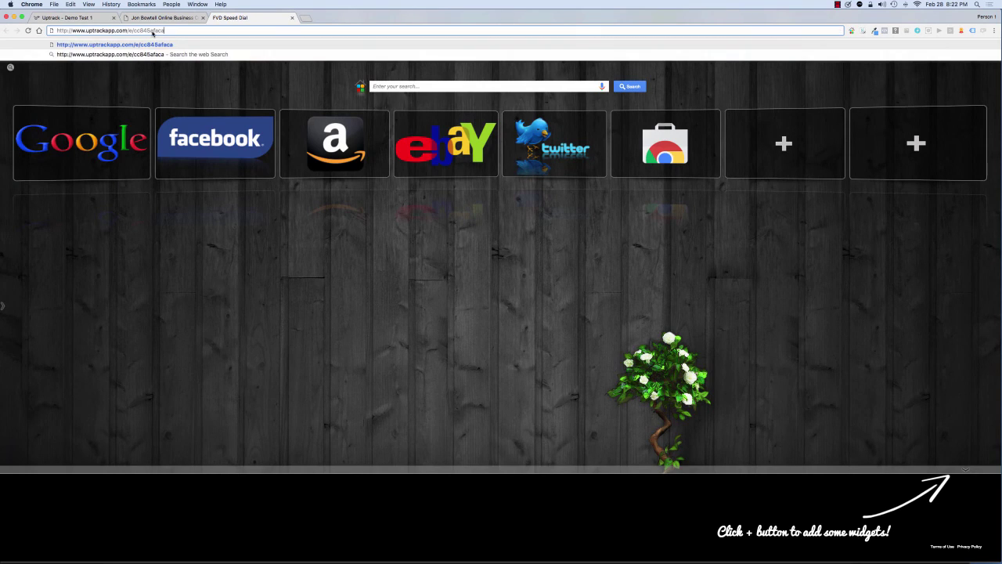
pyautogui.press('Return')
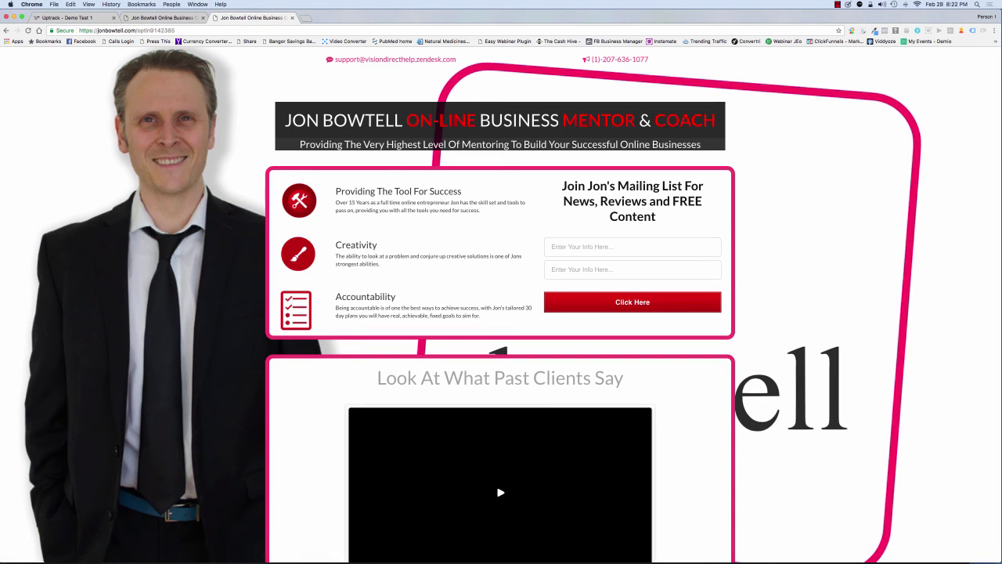
# - Return to the Uptrack tab and check the conversion report's chart and media table for visits from the split URL
pyautogui.click(72, 17)
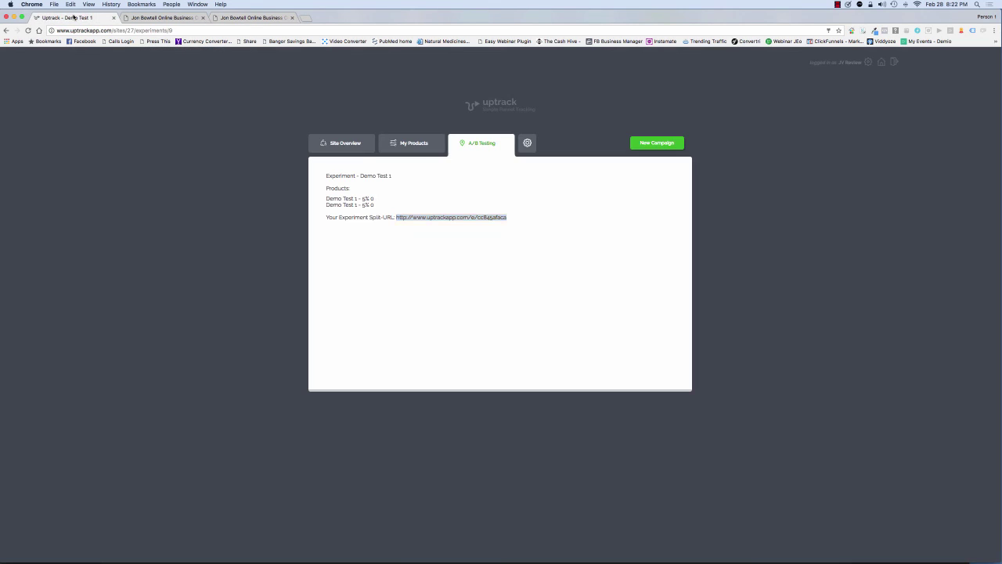
pyautogui.click(400, 144)
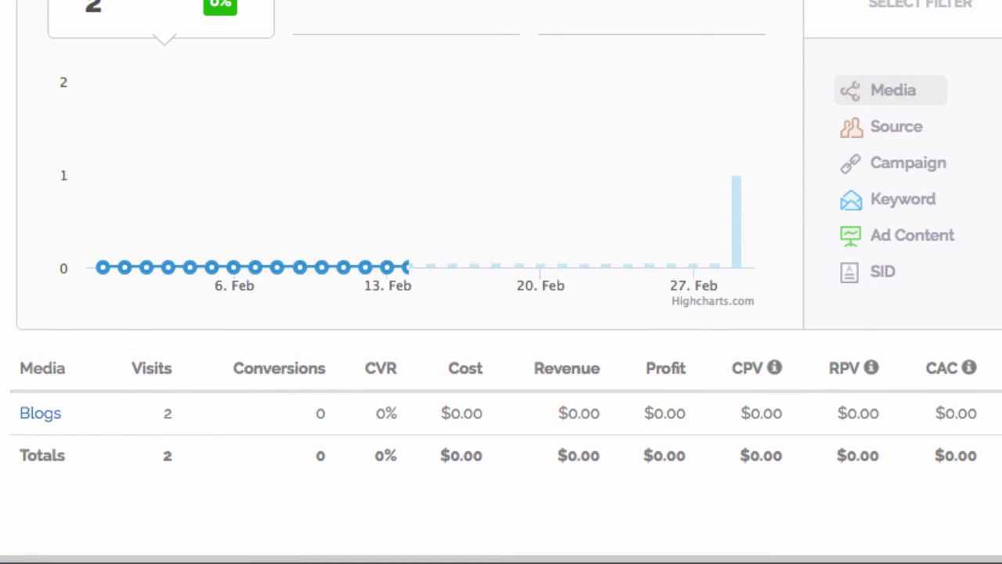